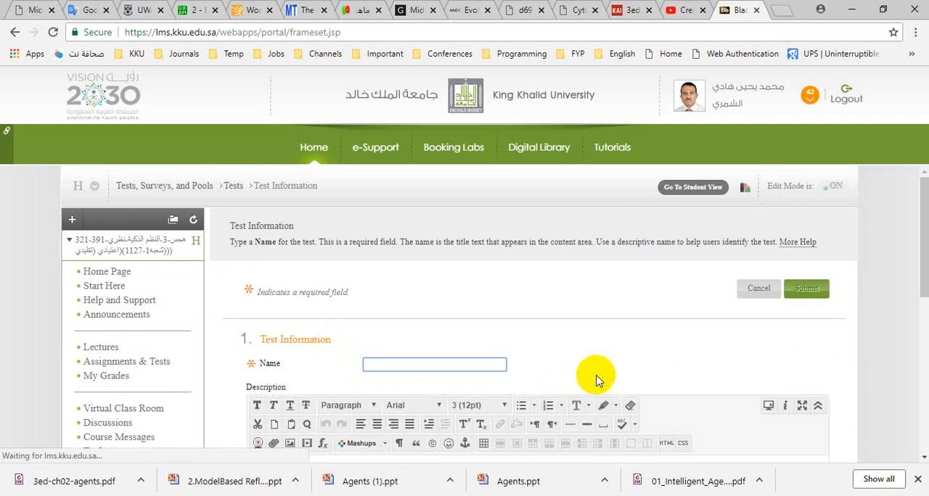
- Create the test Quiz 1 with a description listing seven questions: 2 fill in blanks, 2 multiple choices, 2 true and false and one calculated numeric
text(Quiz 1)
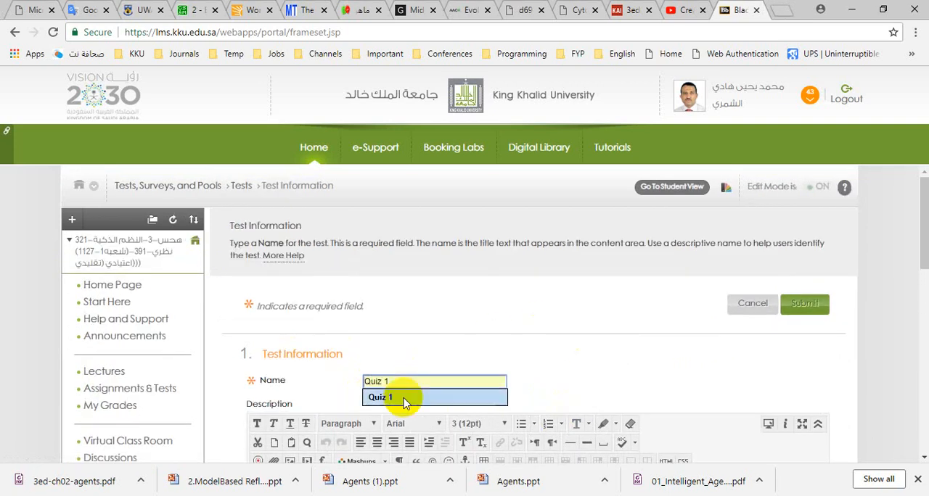
click(402, 399)
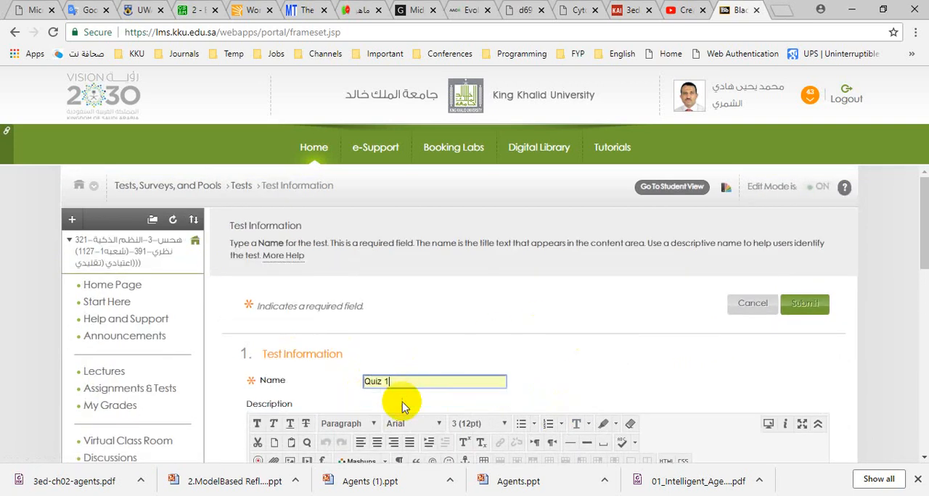
scroll(474, 352, down, 2)
click(471, 349)
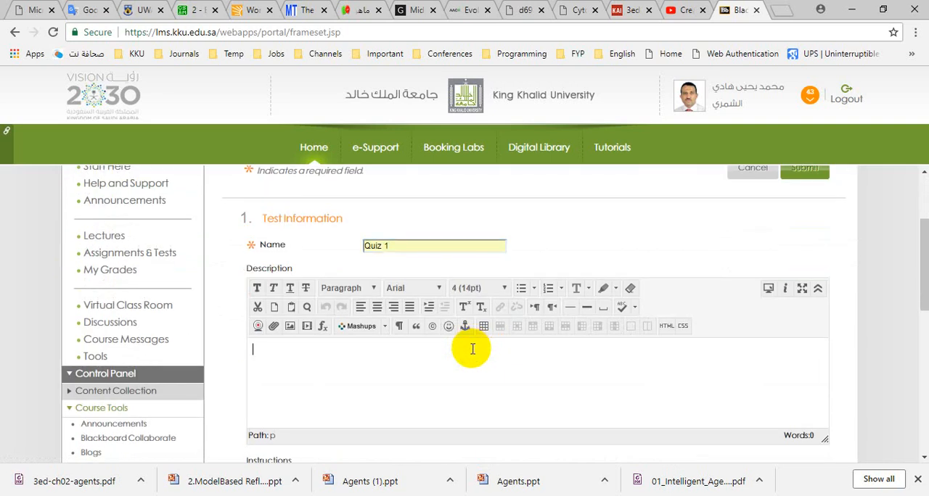
text(This quiz constists of four questions 2 fill in blanks, 2 multiple choices, 2 true and false and one calculated numeric)
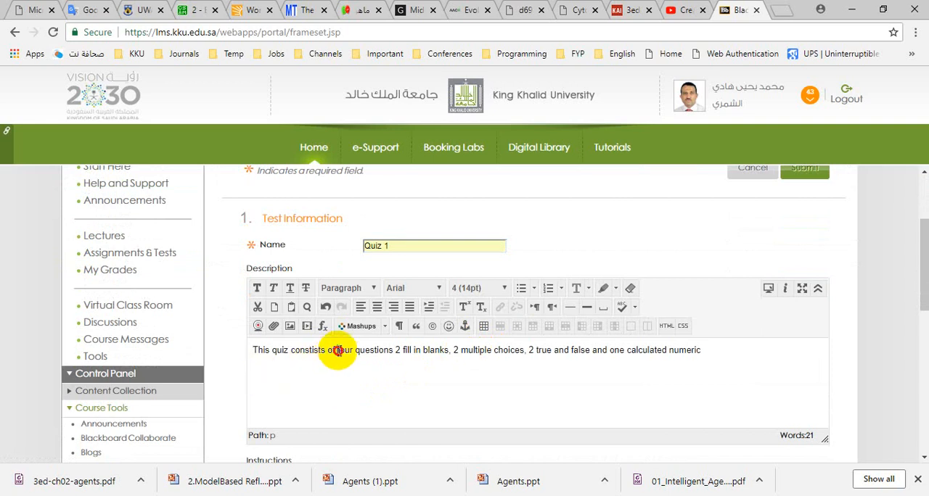
text(seven)
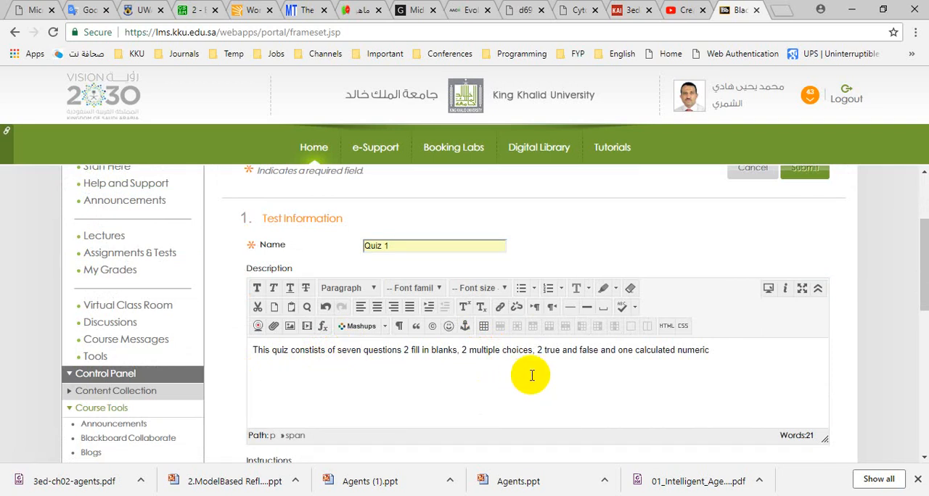
scroll(530, 376, down, 6)
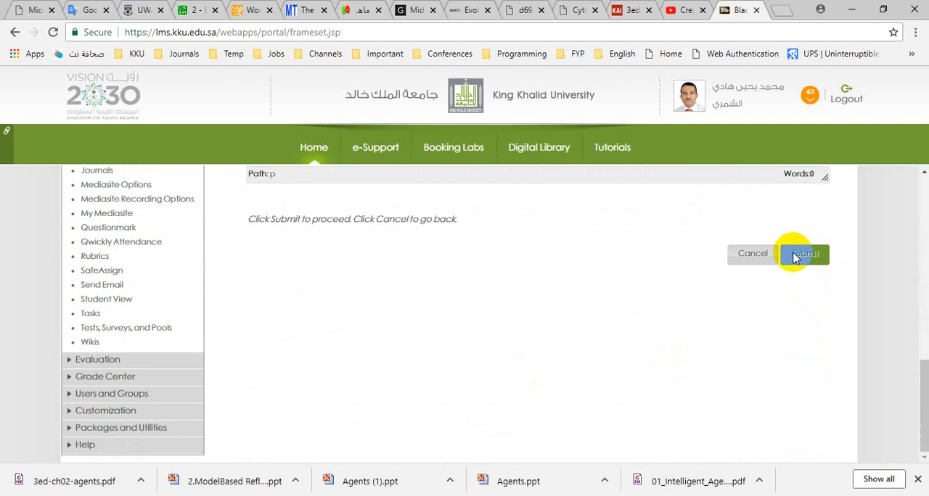
click(798, 256)
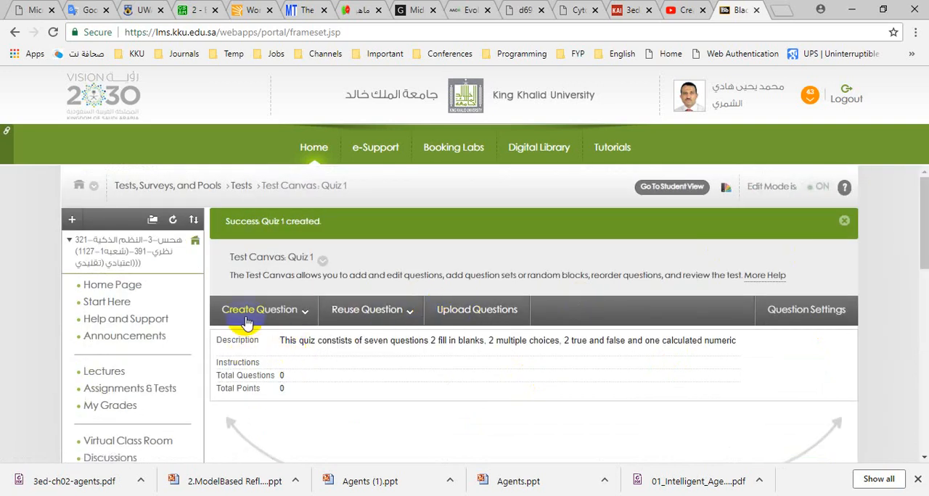
- Add a random block to the quiz using True and False Pool - Ch1 and the True/False question type
click(270, 309)
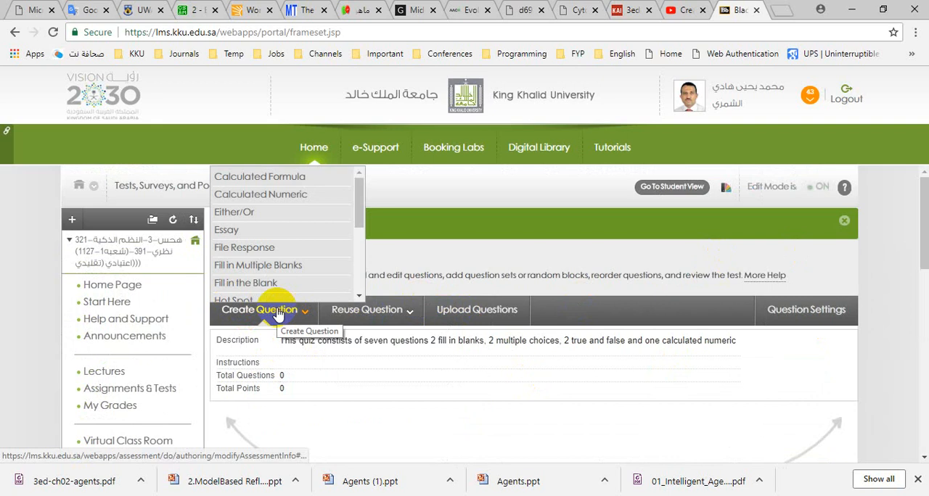
click(370, 310)
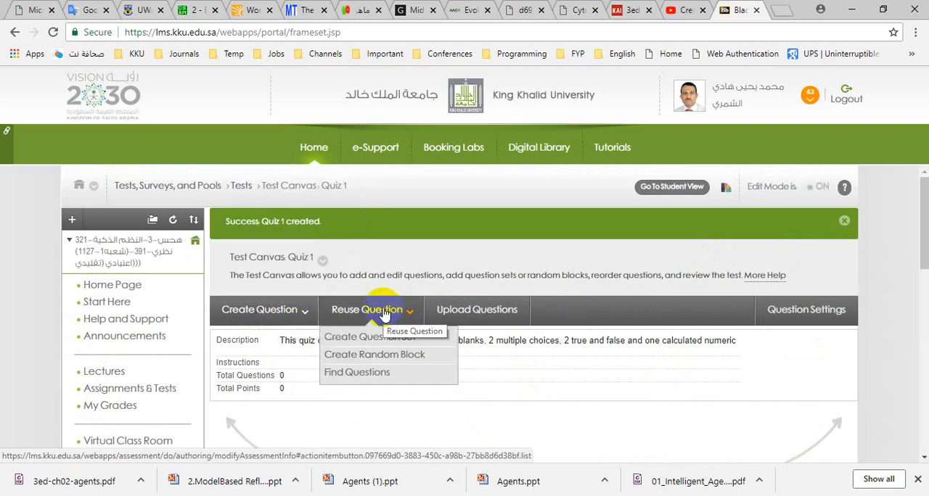
click(381, 355)
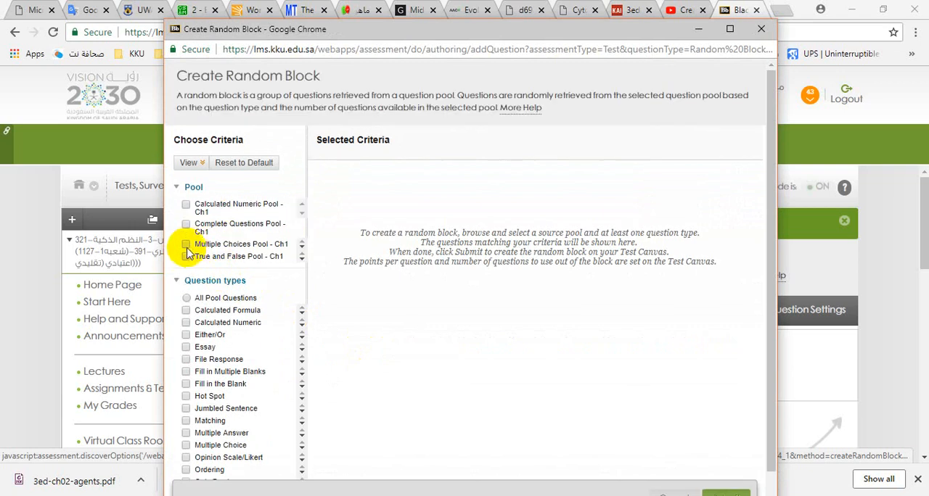
click(187, 259)
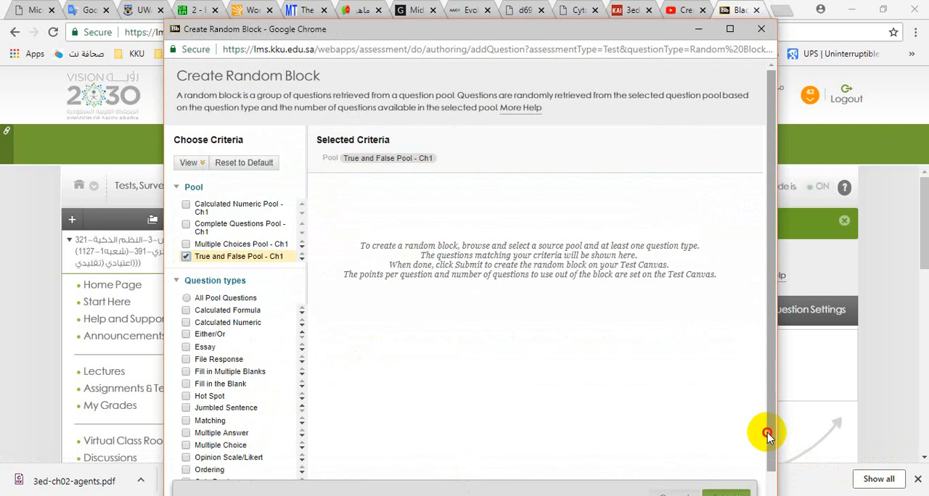
drag(767, 435, 767, 468)
click(185, 467)
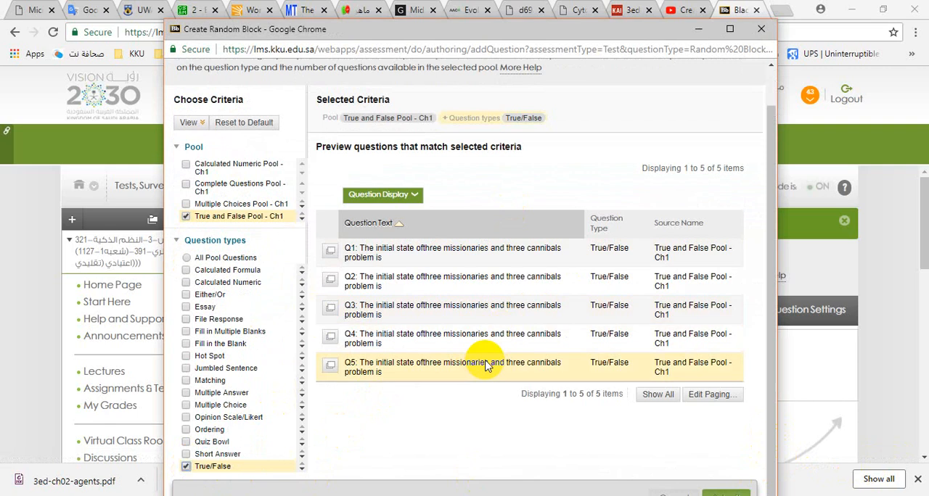
click(726, 493)
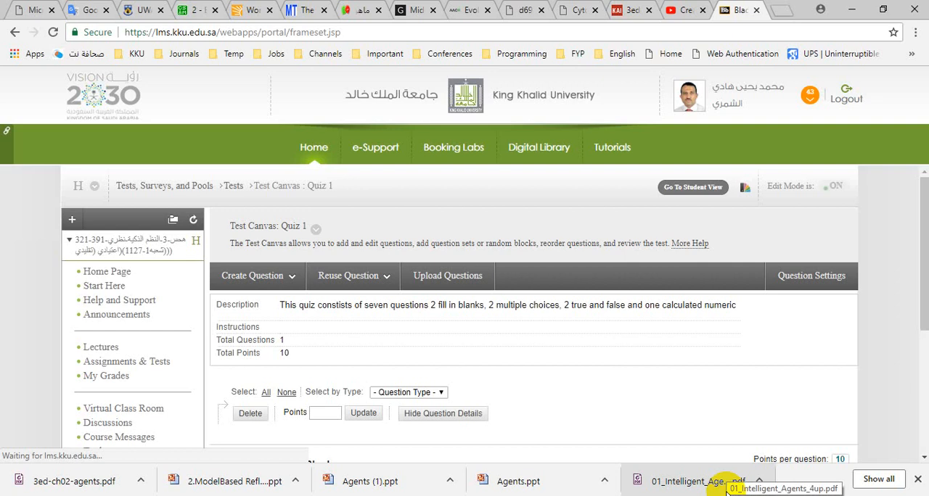
- Set the number of questions to display in the True/False random block to 2
scroll(438, 338, down, 3)
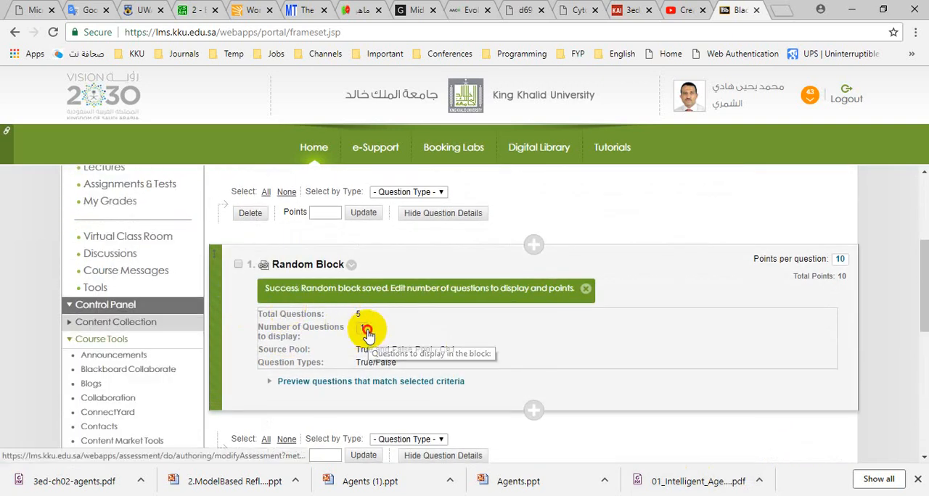
click(367, 333)
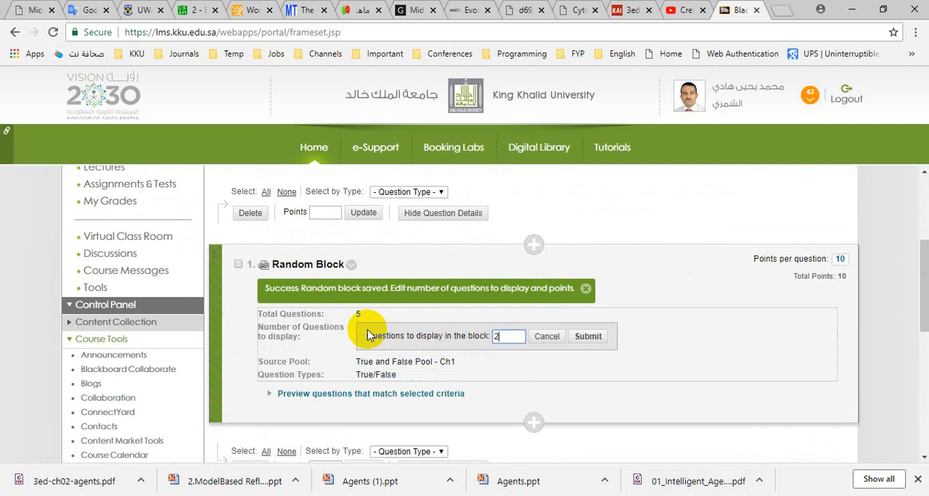
click(589, 336)
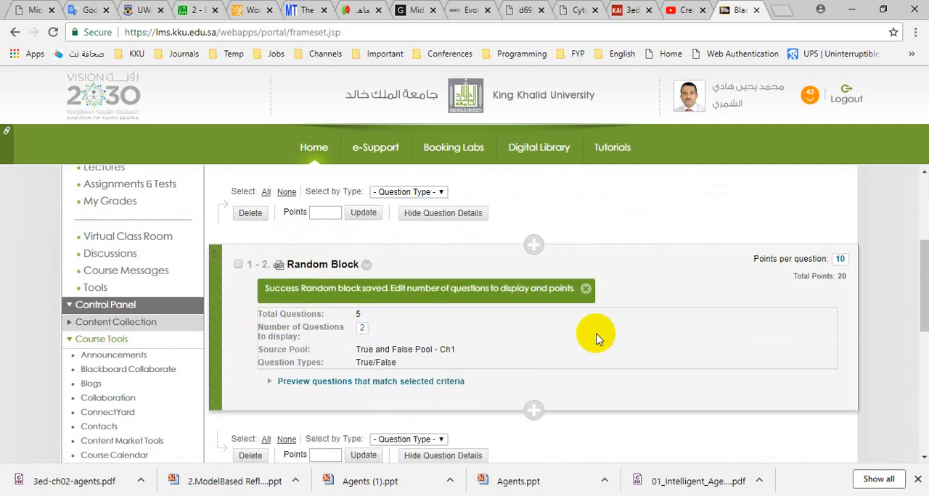
- Add another random block using Multiple Choices Pool - Ch1 and the Multiple Choice question type
scroll(595, 335, up, 3)
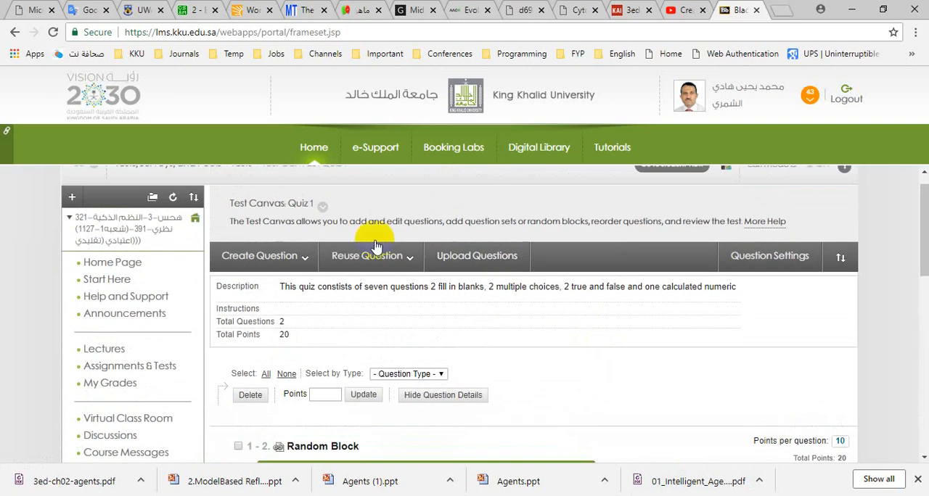
click(366, 255)
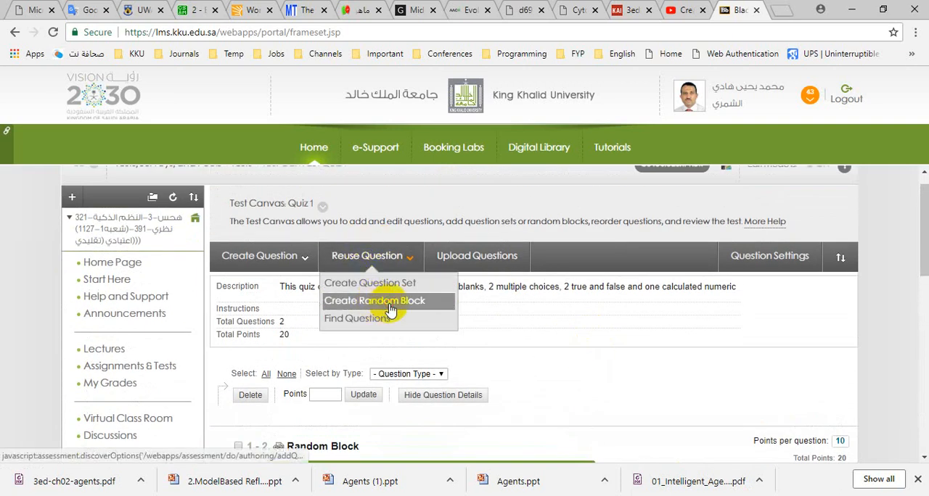
click(390, 310)
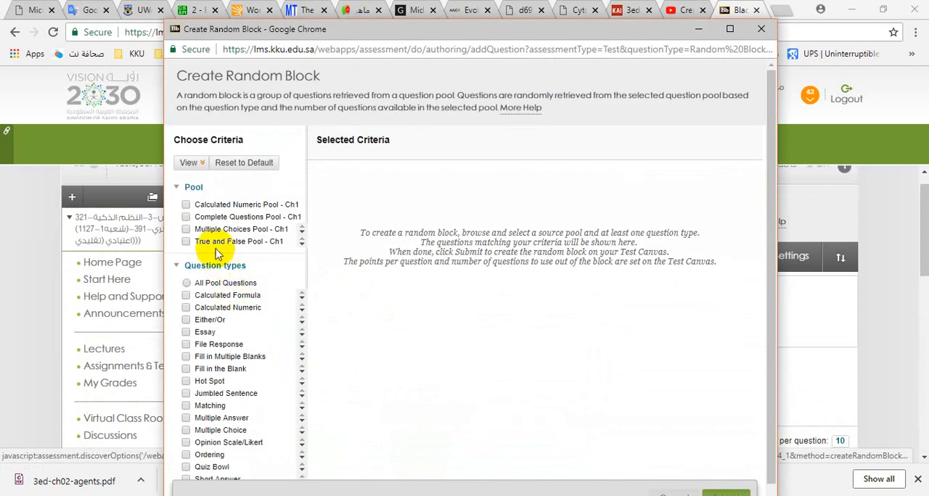
click(187, 230)
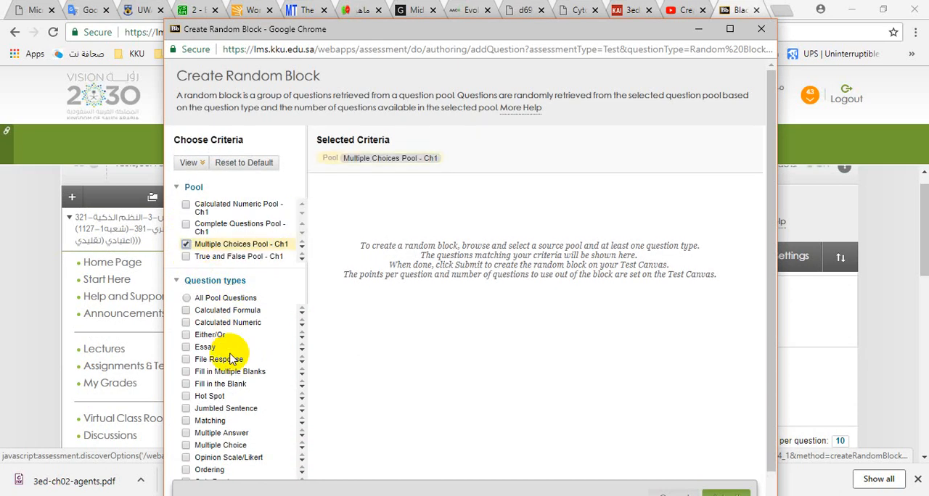
click(186, 445)
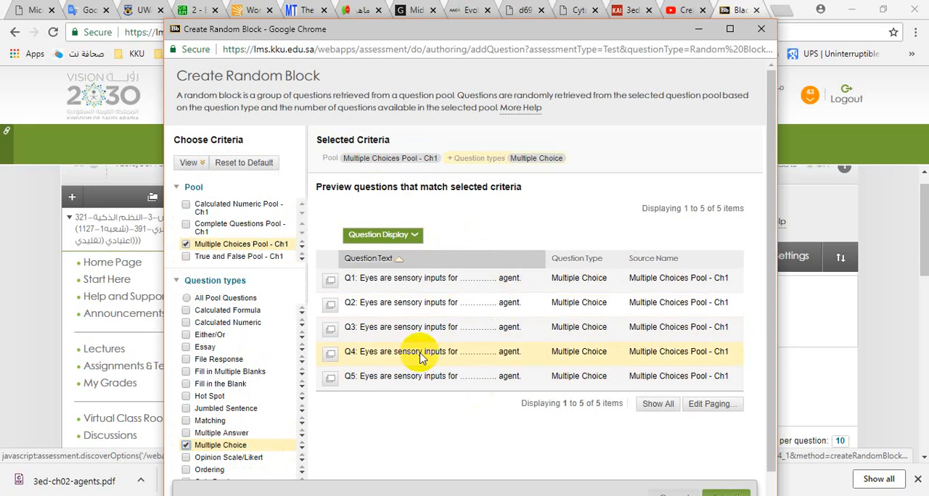
scroll(505, 369, down, 1)
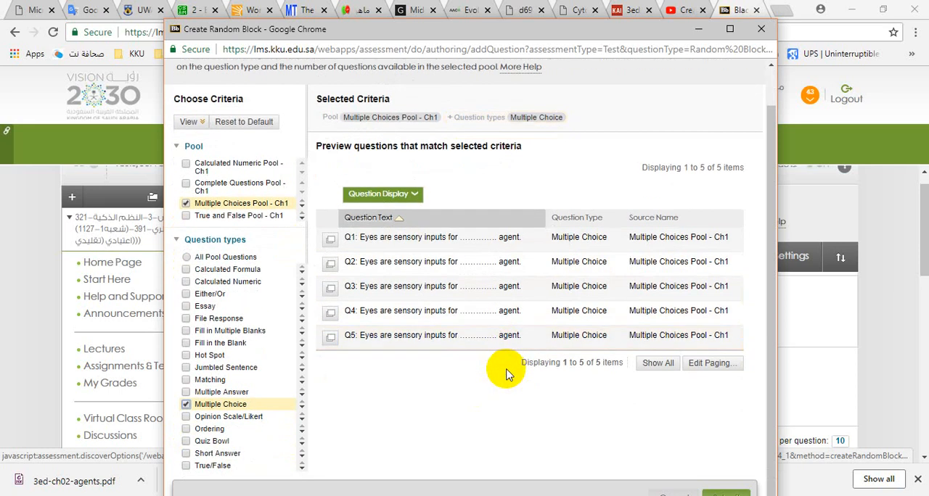
click(732, 491)
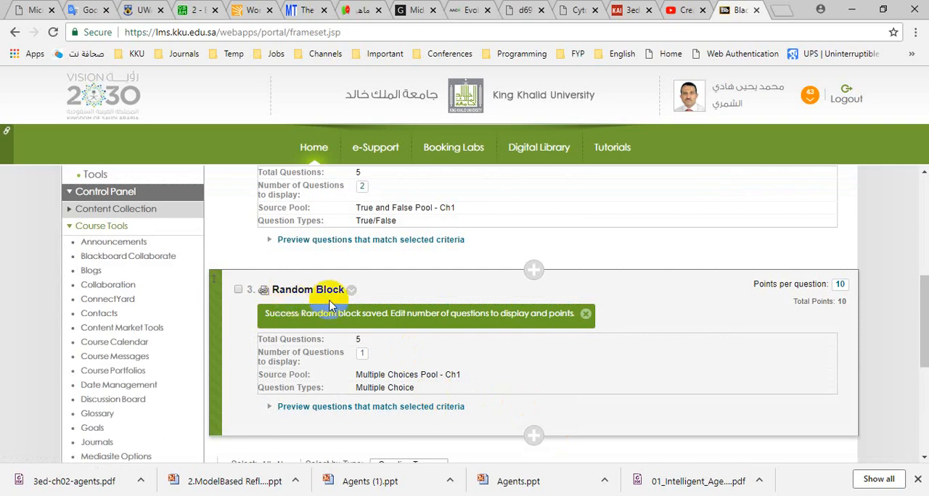
- Set the number of questions to display in the Multiple Choice random block to 2
click(363, 354)
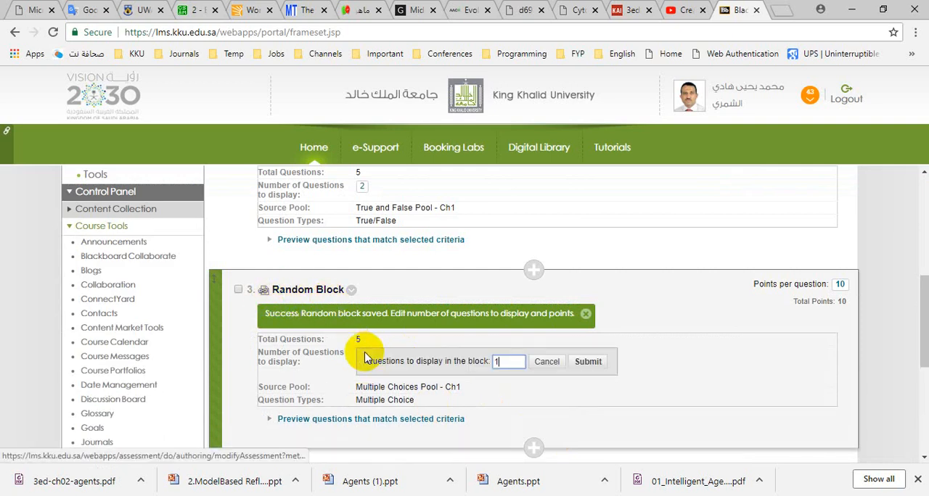
click(587, 362)
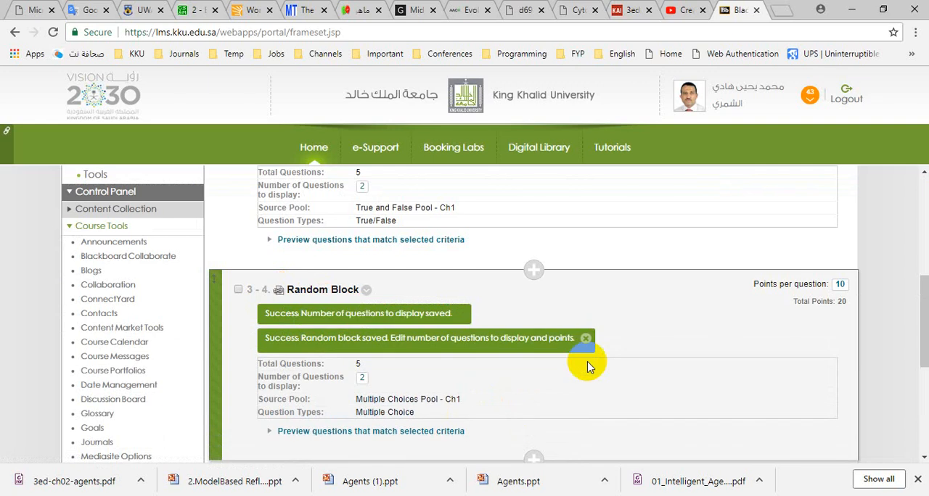
scroll(383, 296, up, 3)
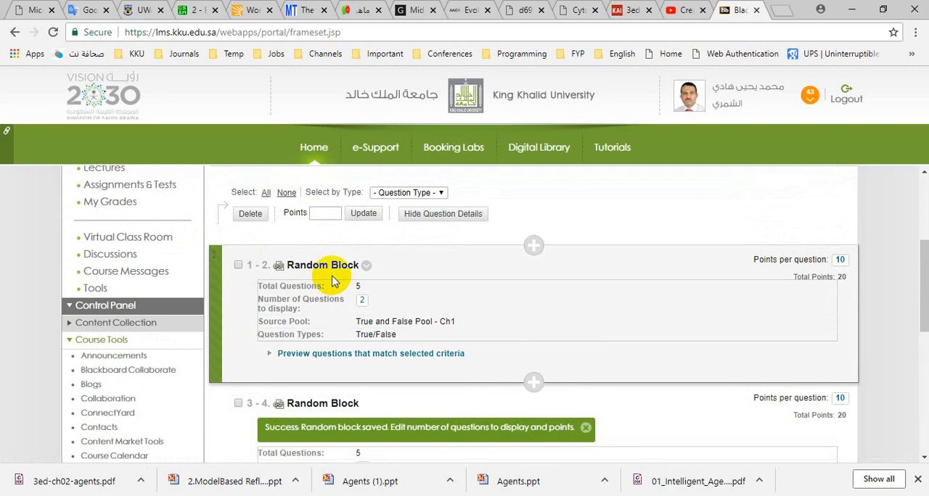
scroll(332, 282, down, 2)
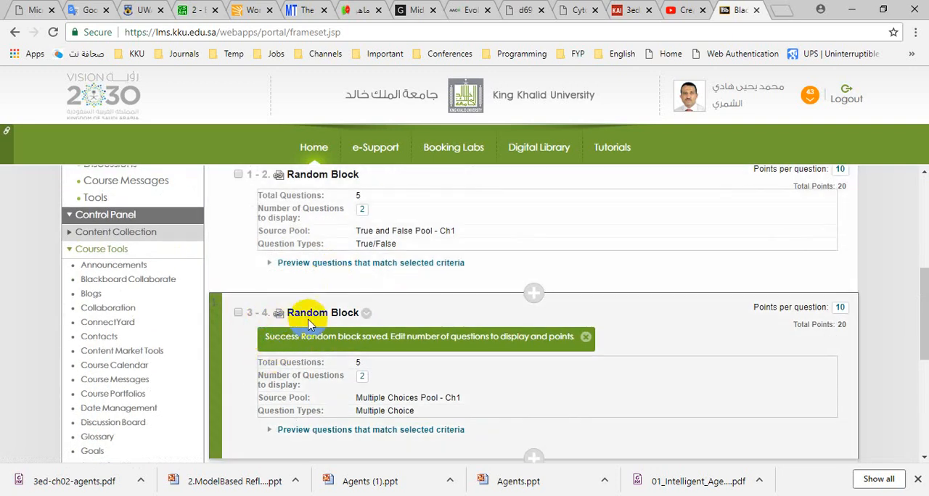
- Add a random block using Complete Questions Pool - Ch1 and the Fill in the Blank question type
scroll(368, 321, up, 7)
click(369, 257)
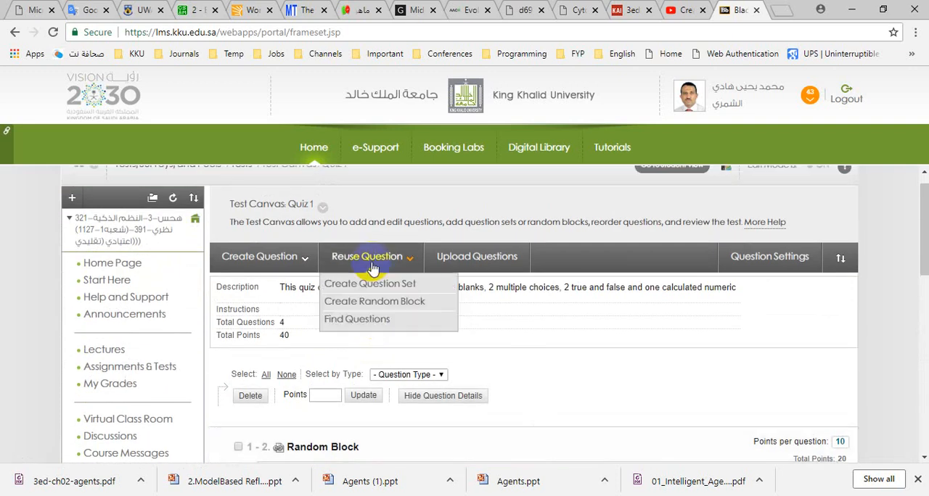
click(360, 301)
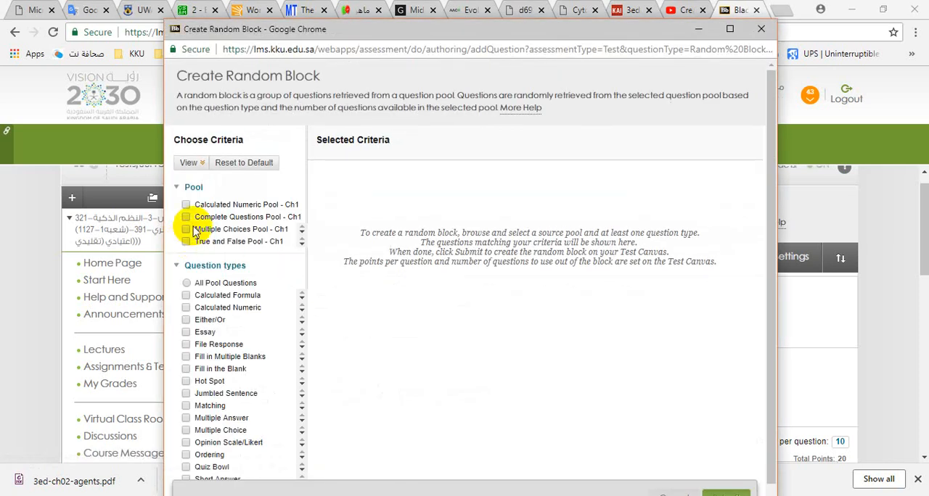
click(186, 218)
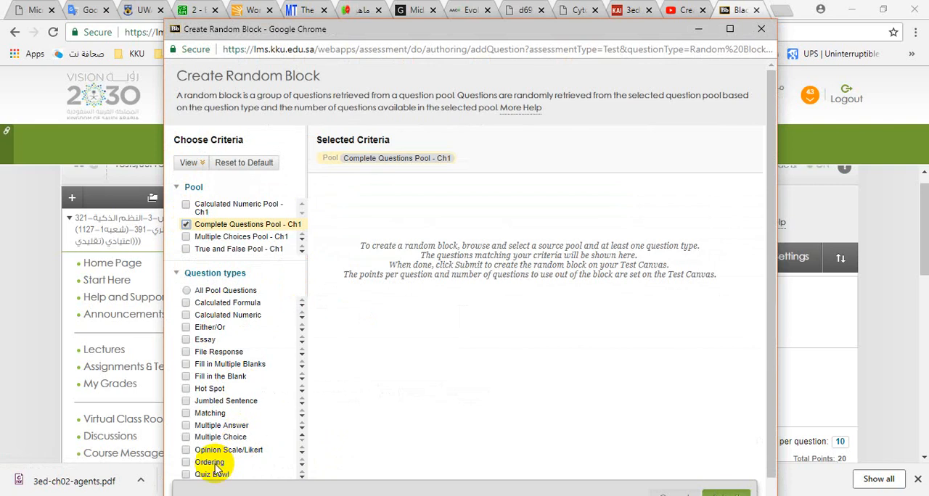
click(186, 385)
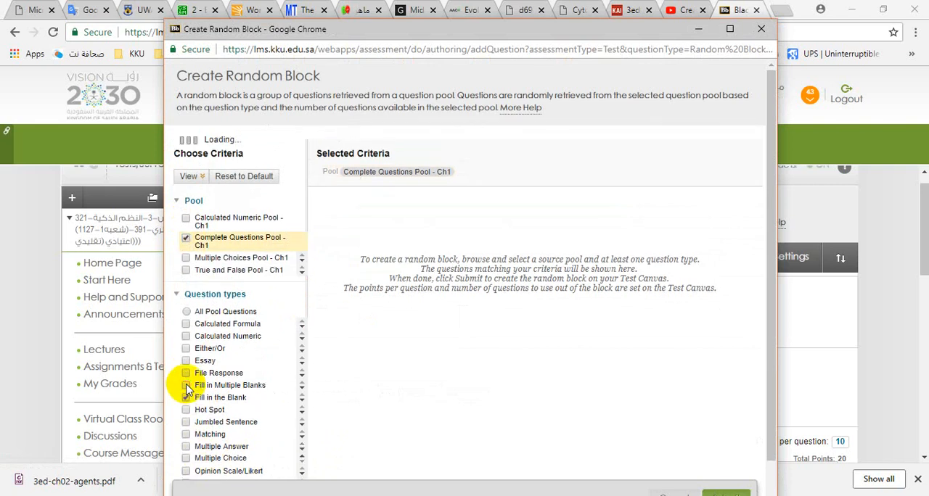
scroll(508, 384, down, 1)
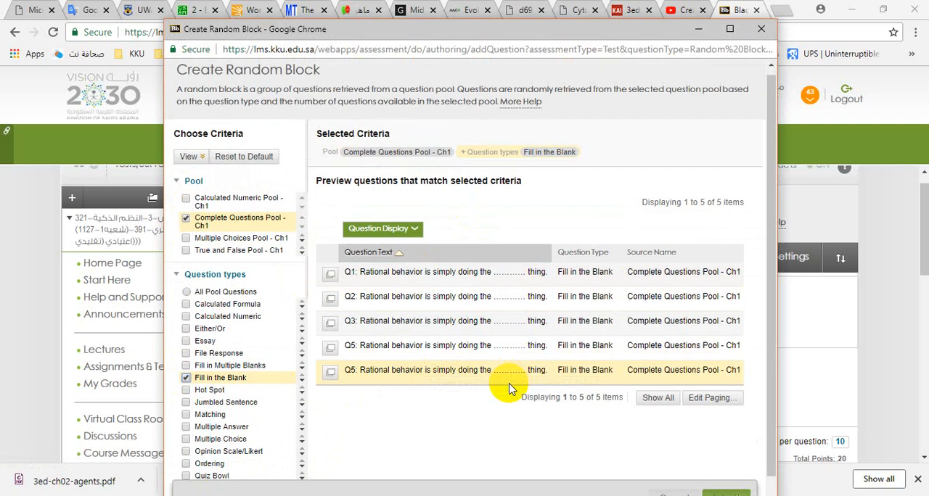
click(726, 492)
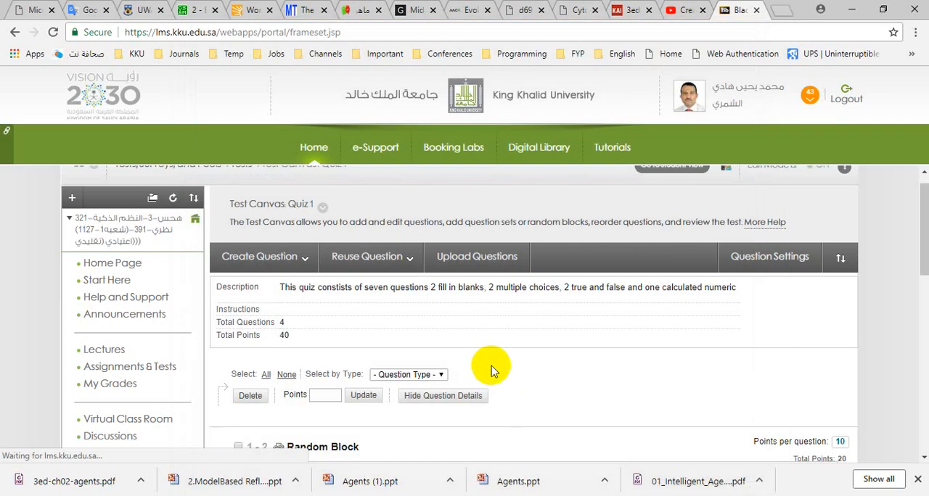
scroll(493, 371, down, 3)
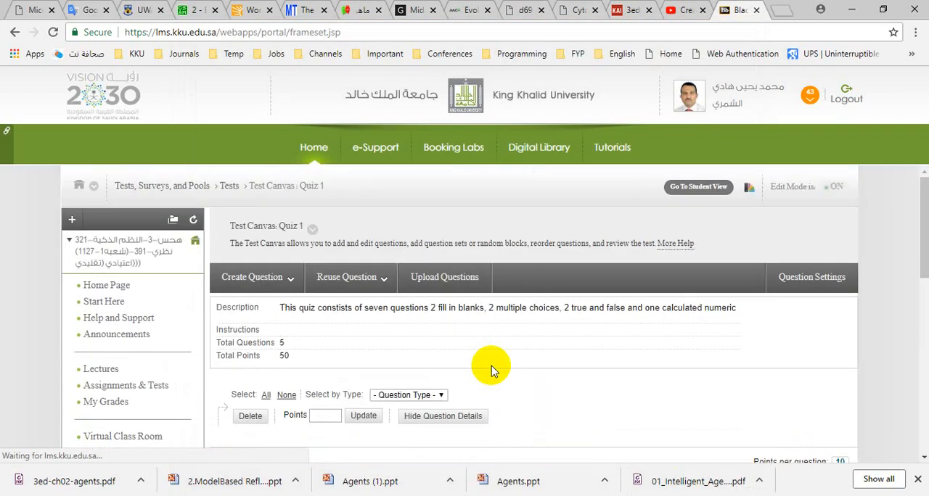
scroll(494, 372, down, 2)
scroll(494, 372, up, 1)
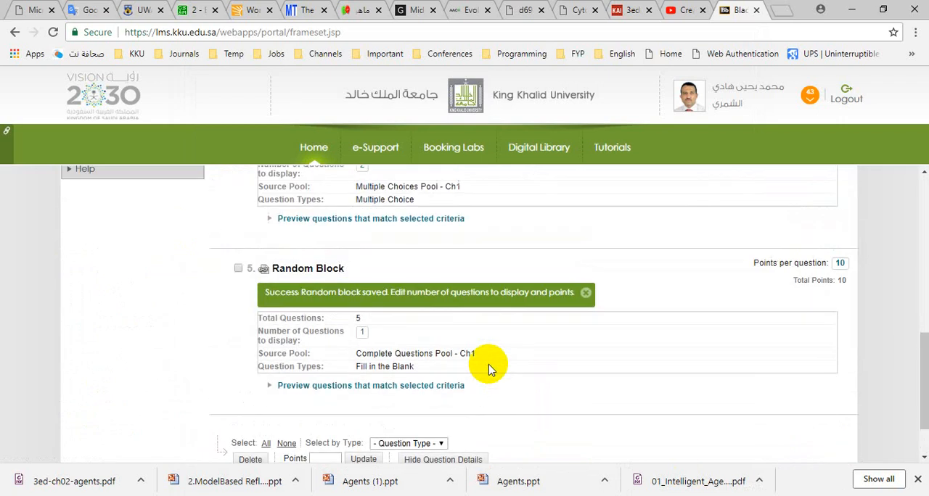
- Set the number of questions to display in the Fill in the Blank random block to 2
click(363, 335)
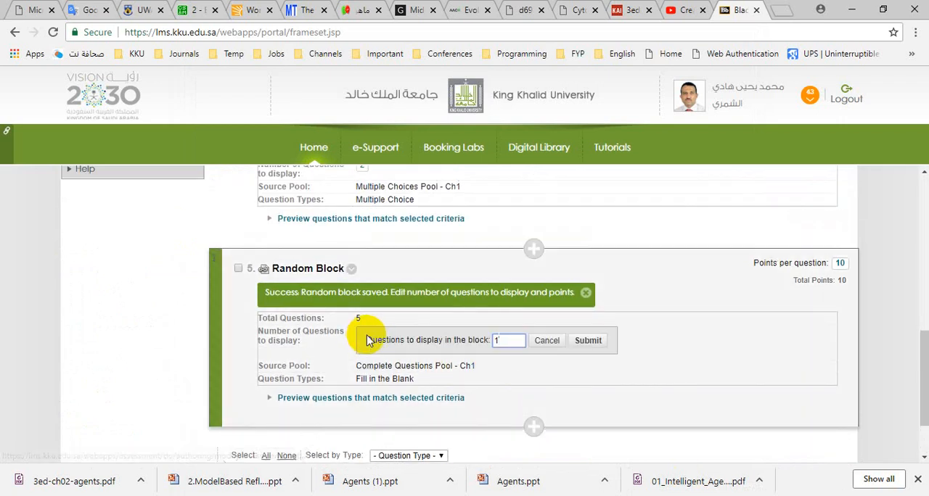
key(BackSpace)
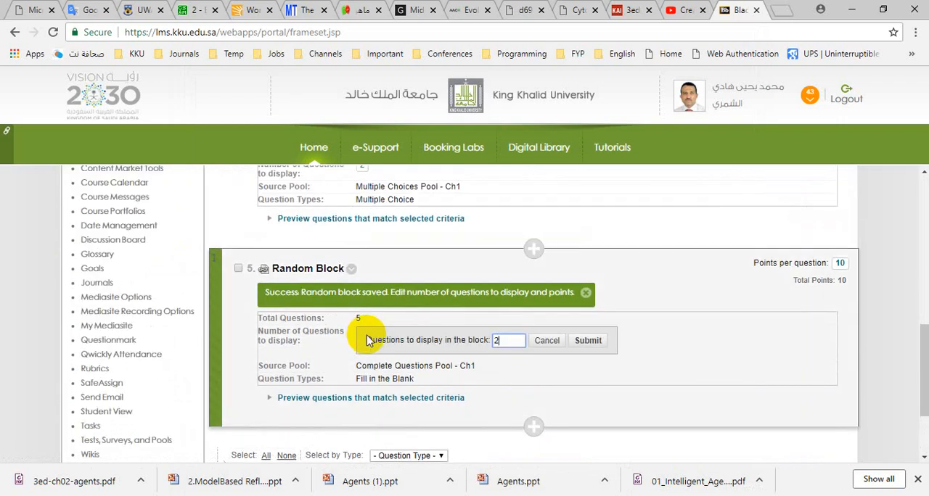
click(587, 341)
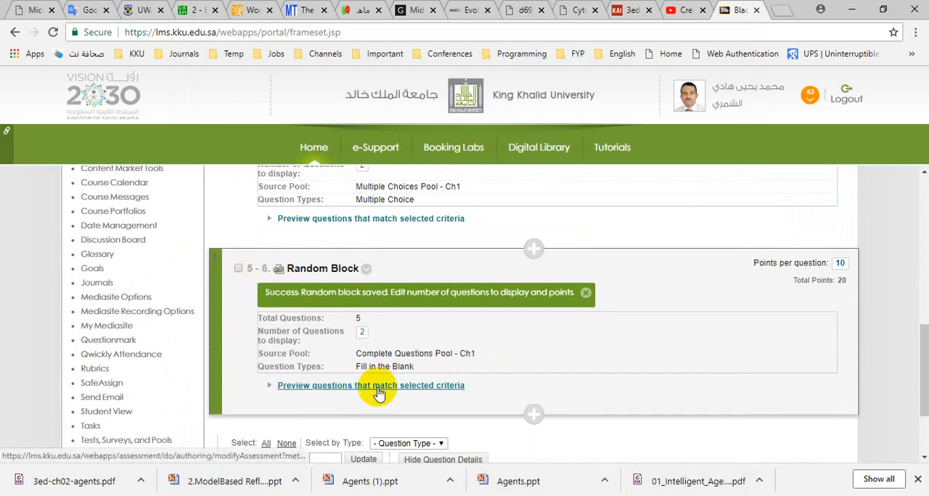
- Add a random block using Calculated Numeric Pool - Ch1 and only the Calculated Numeric question type
scroll(404, 300, up, 10)
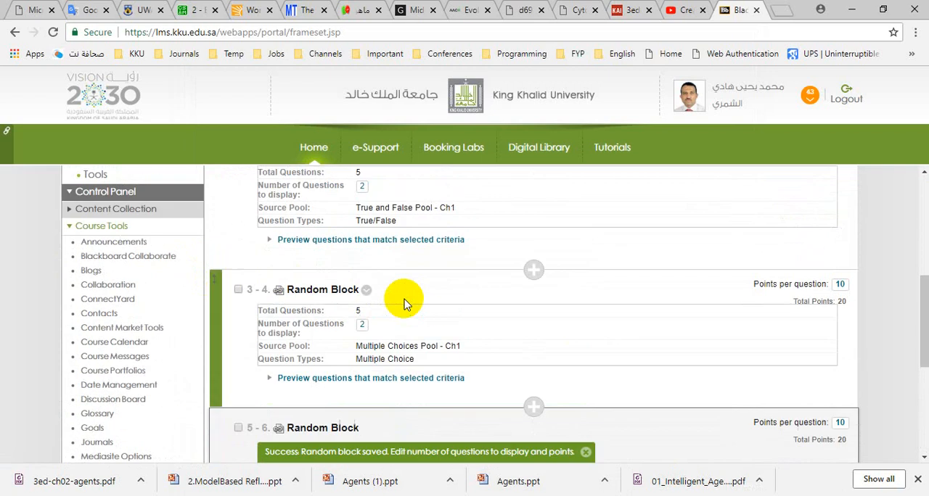
scroll(404, 300, up, 3)
click(374, 278)
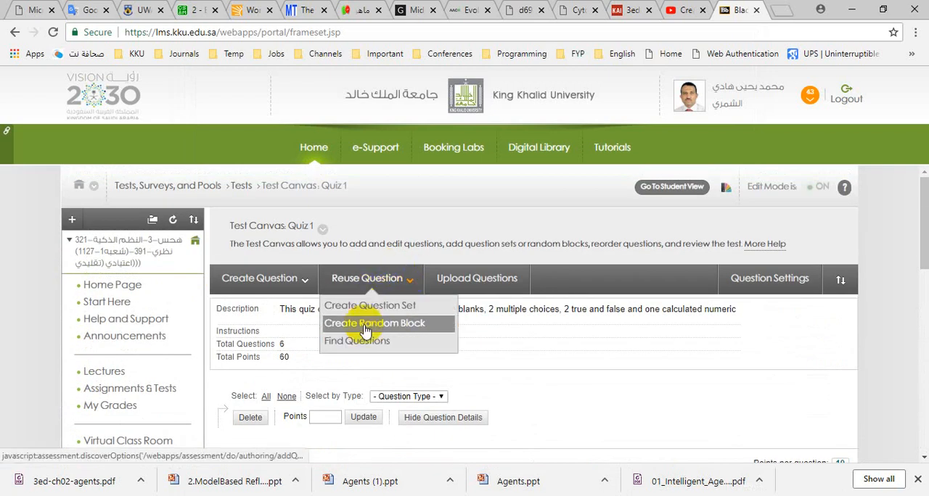
click(365, 323)
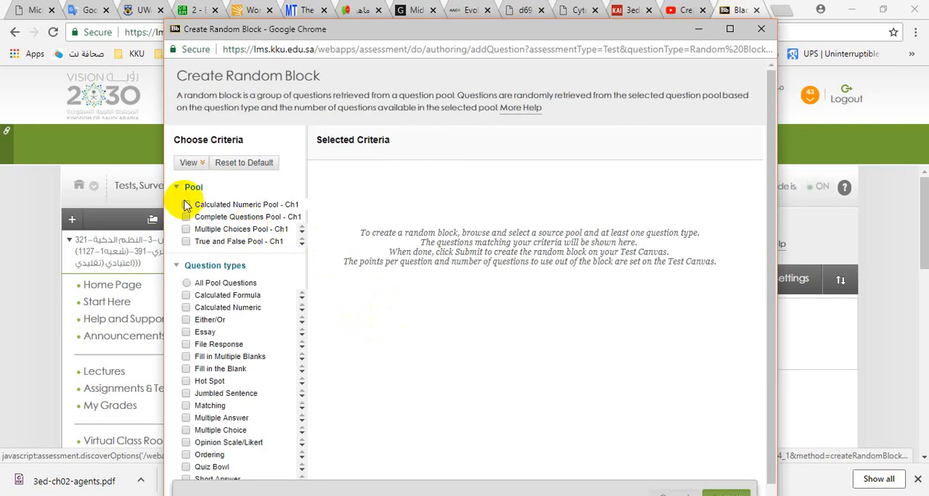
click(186, 205)
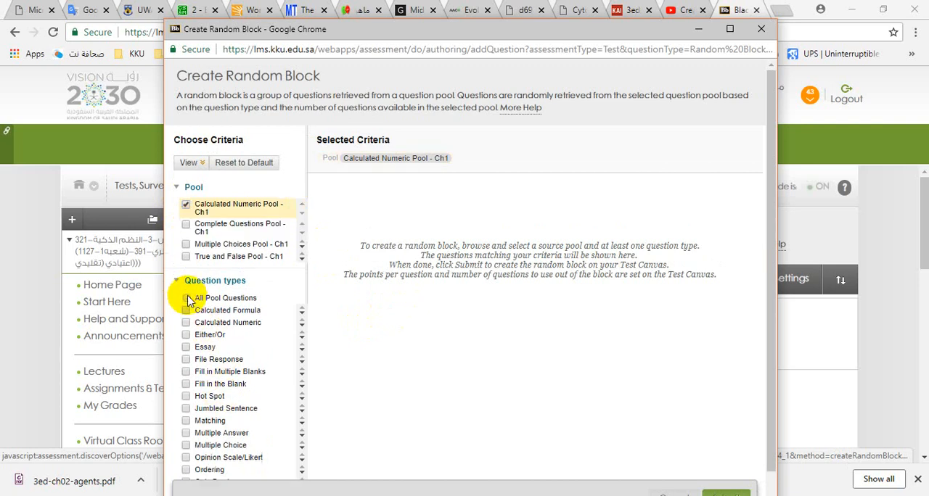
click(186, 310)
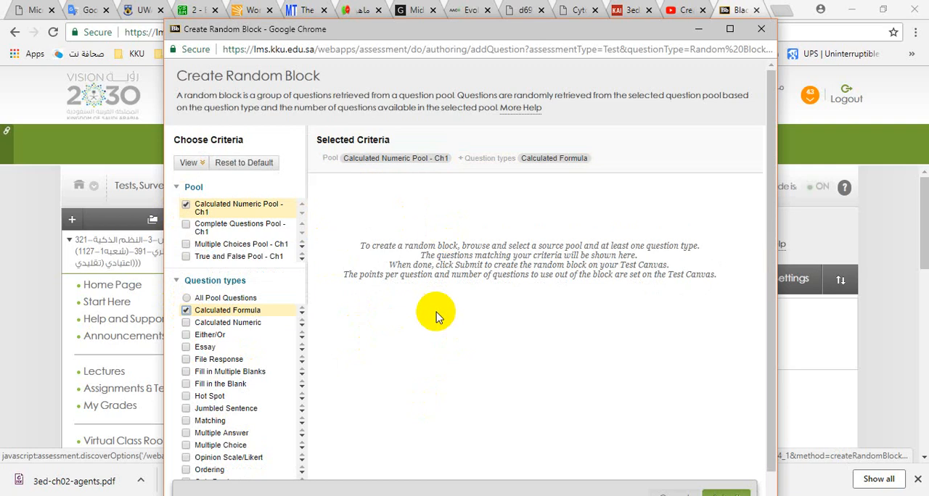
click(186, 323)
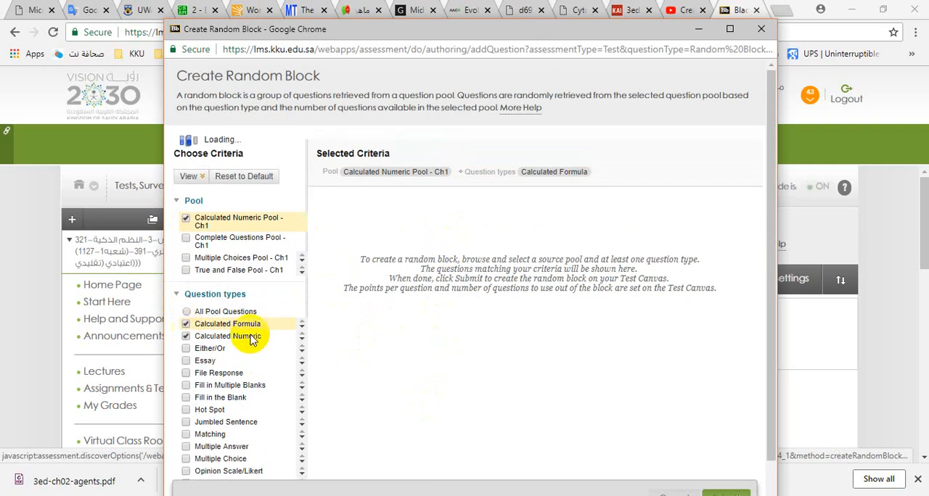
click(186, 310)
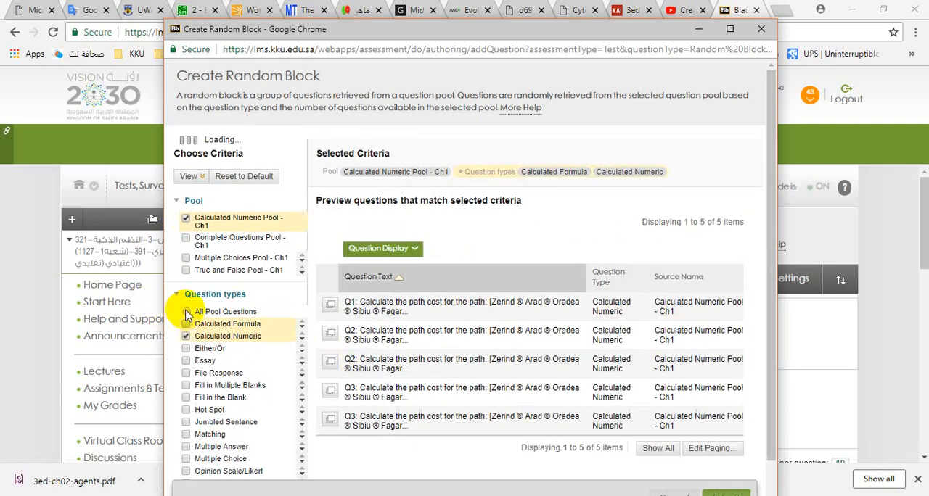
scroll(725, 435, down, 1)
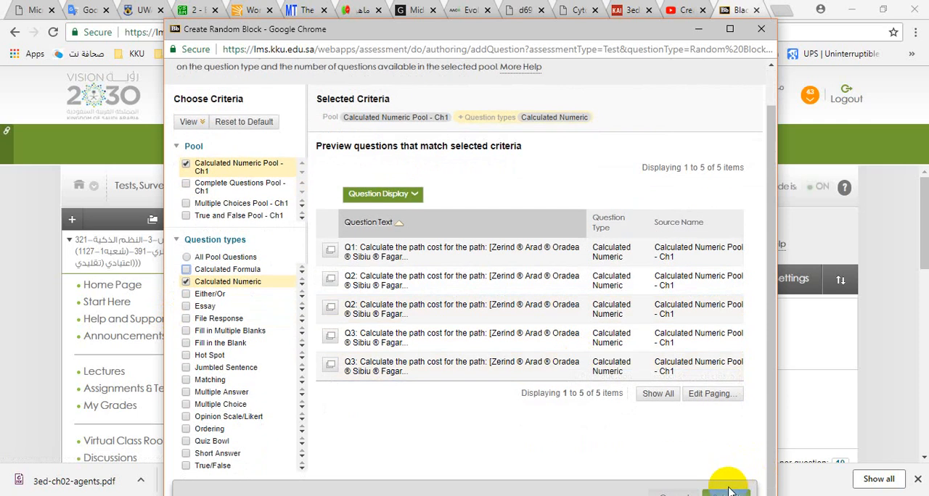
click(729, 493)
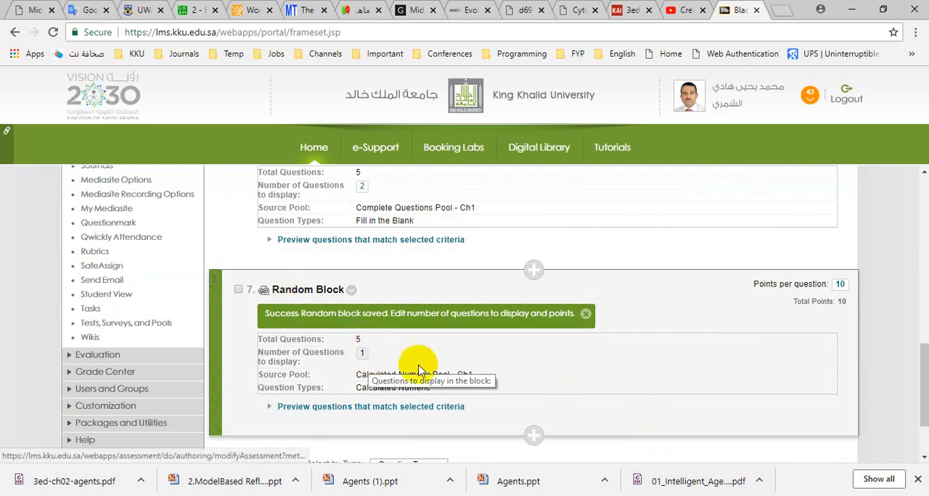
- Set the points per question of the True/False random block to 0.25
scroll(740, 399, up, 1)
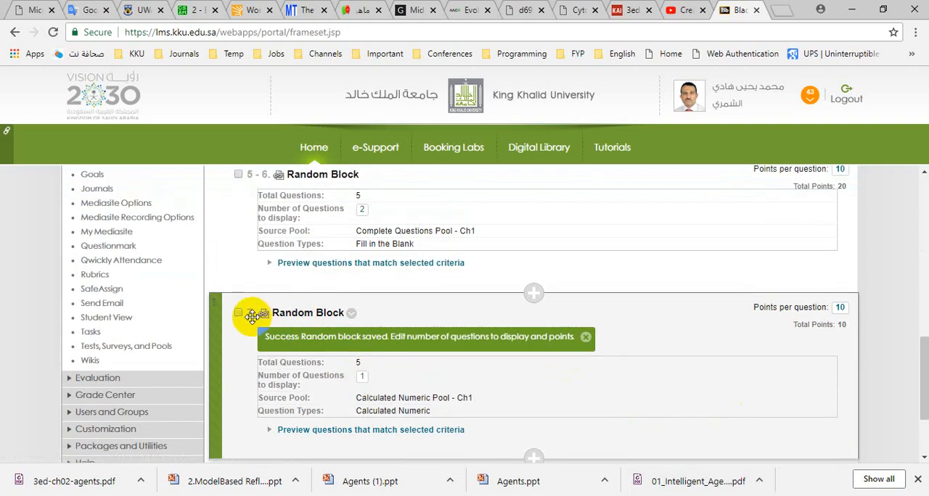
scroll(591, 367, up, 5)
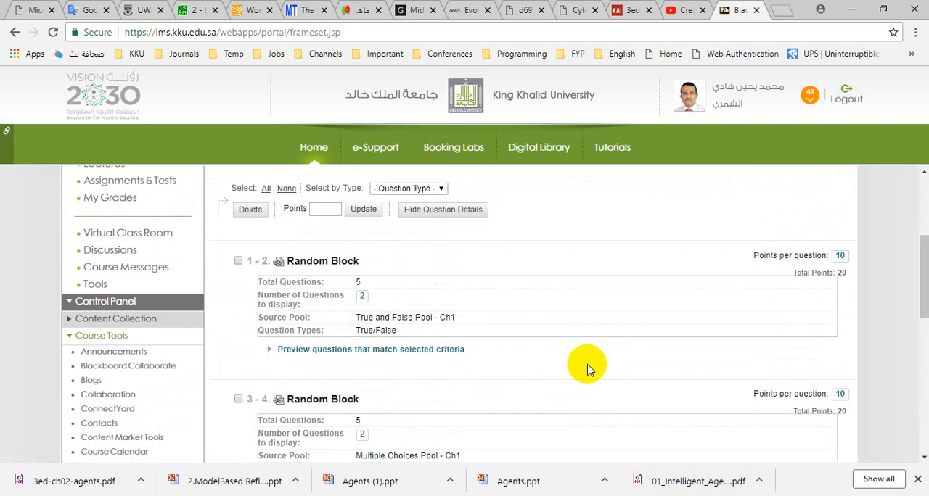
scroll(587, 368, up, 2)
scroll(587, 369, down, 1)
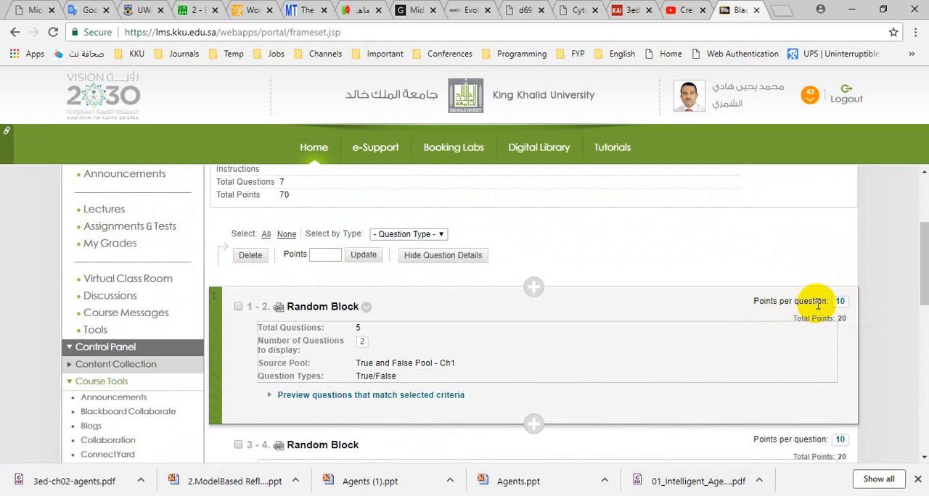
click(840, 302)
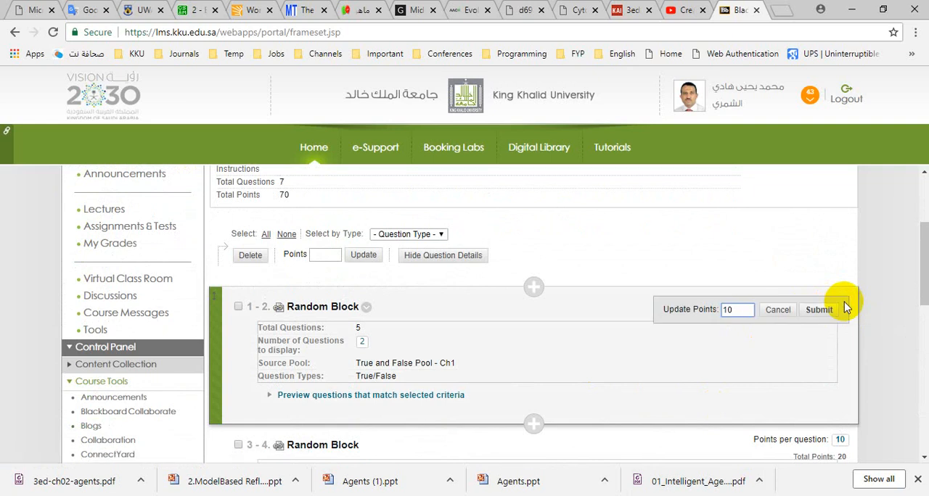
key(BackSpace)
key(BackSpace)
text(0.25)
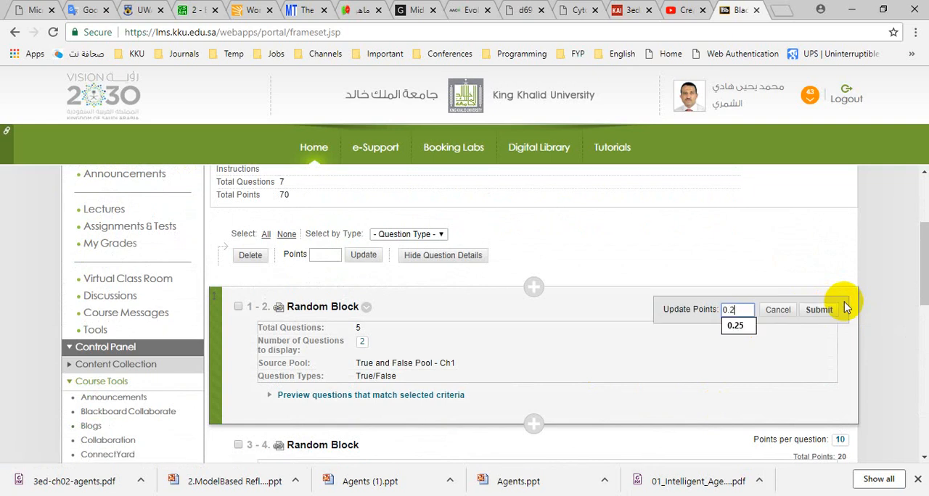
click(822, 311)
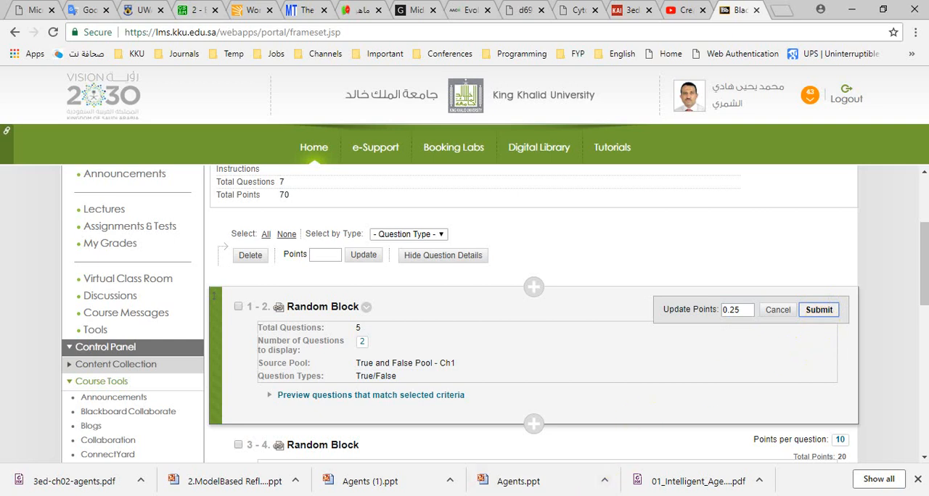
key(Return)
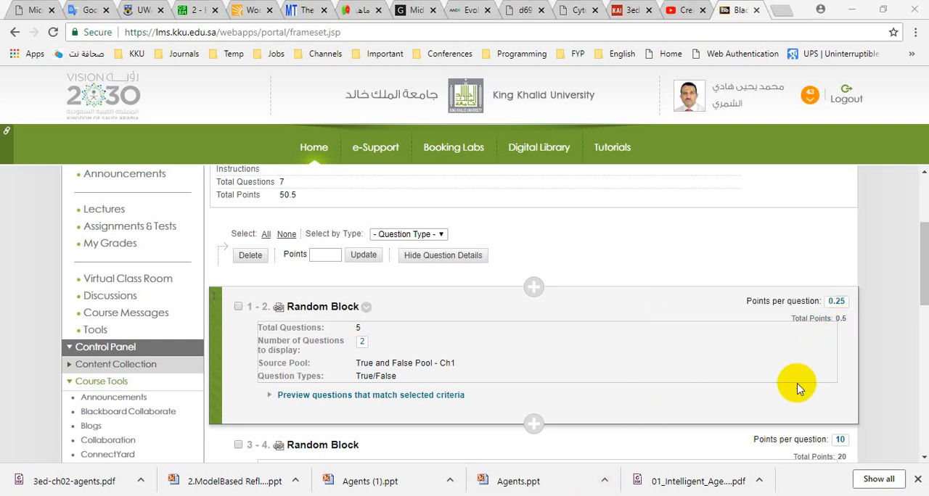
- Set the points per question of the Multiple Choice random block to 0.25
scroll(796, 386, down, 2)
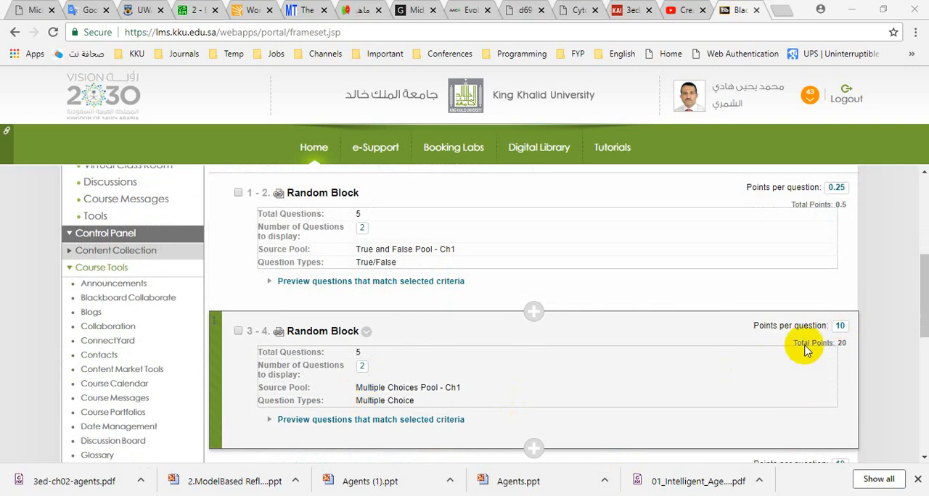
click(840, 326)
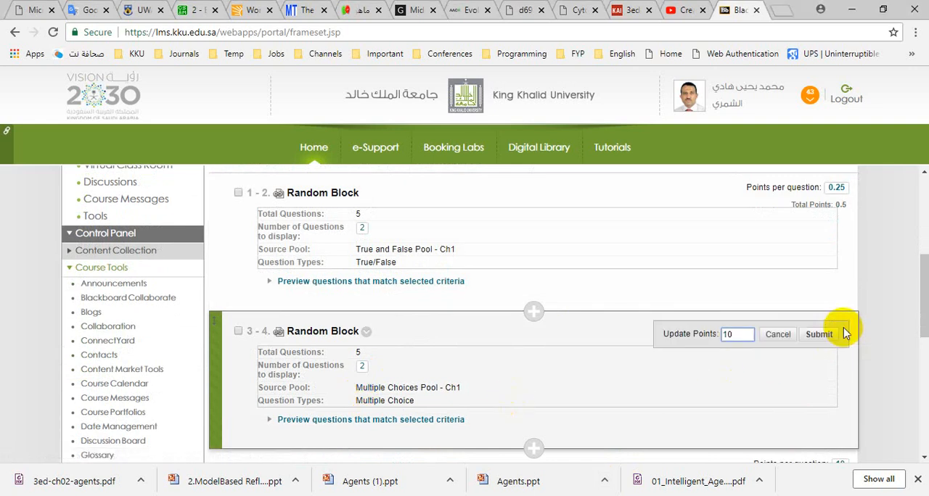
text(.25)
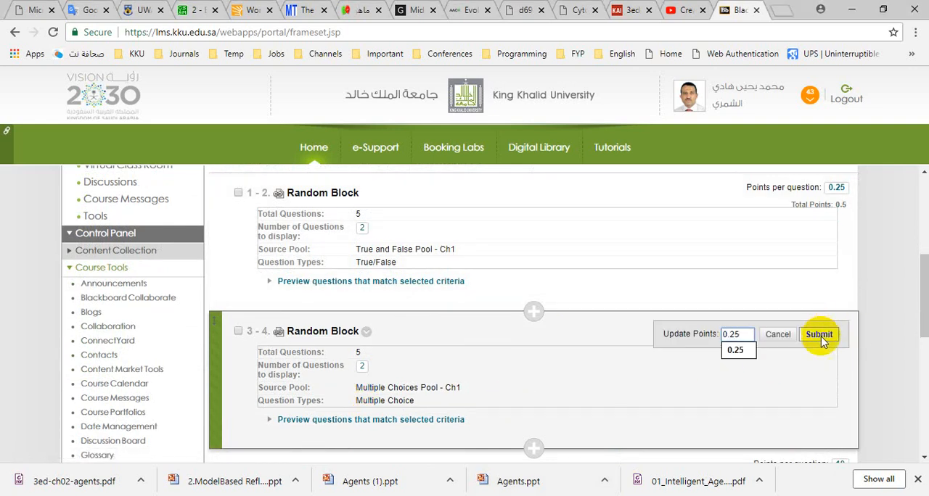
click(823, 339)
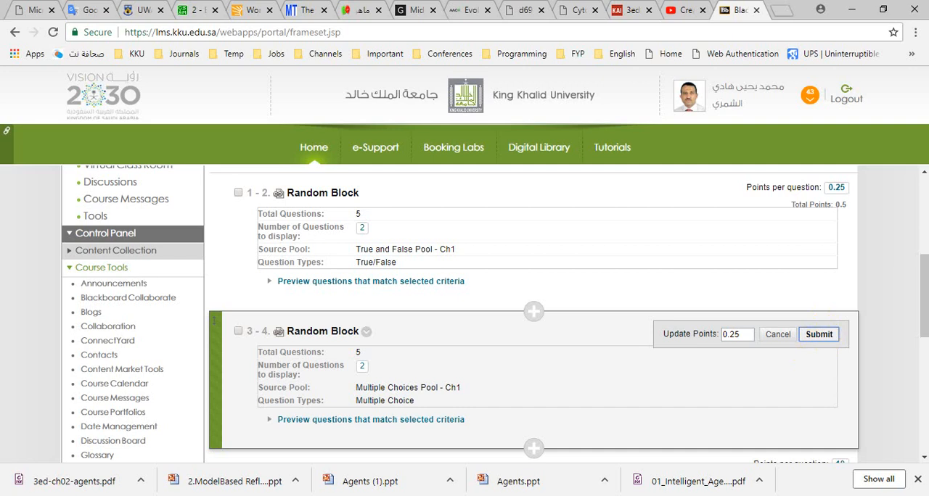
- Set the points per question of the Fill in the Blank random block to 0.5
scroll(912, 317, down, 1)
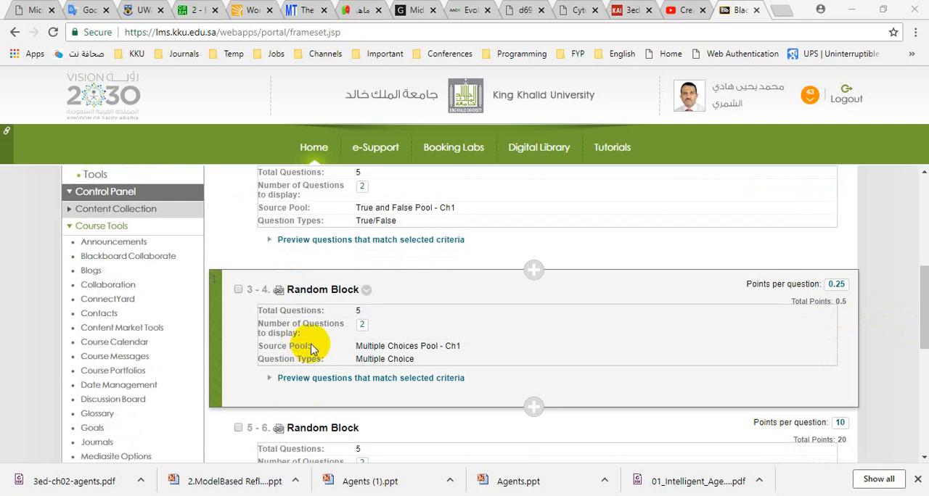
scroll(805, 337, down, 1)
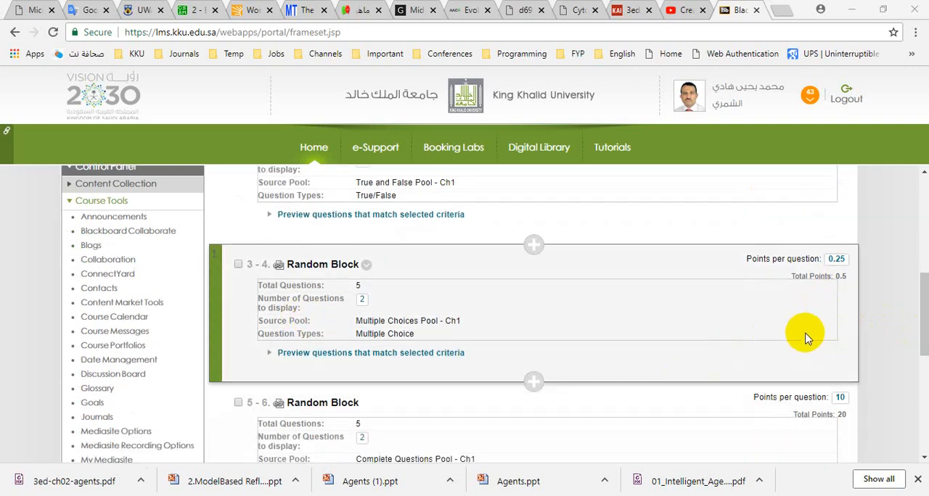
scroll(806, 337, down, 3)
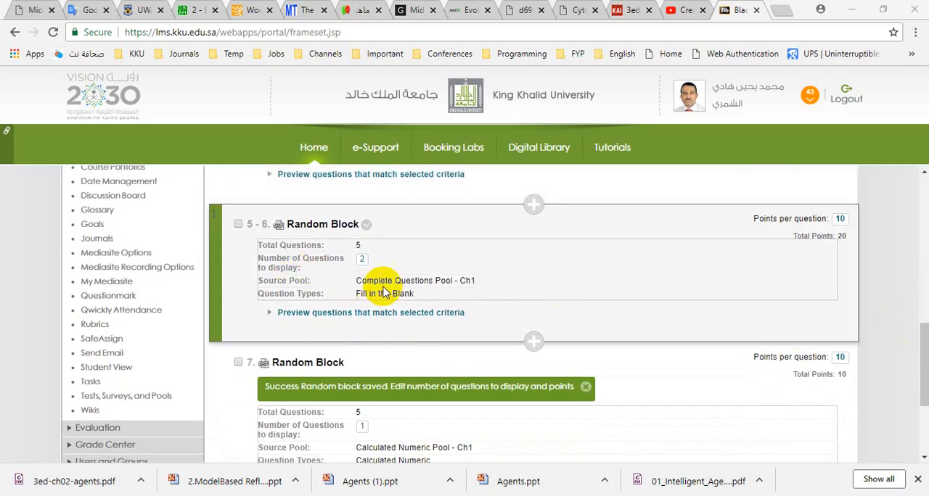
click(839, 220)
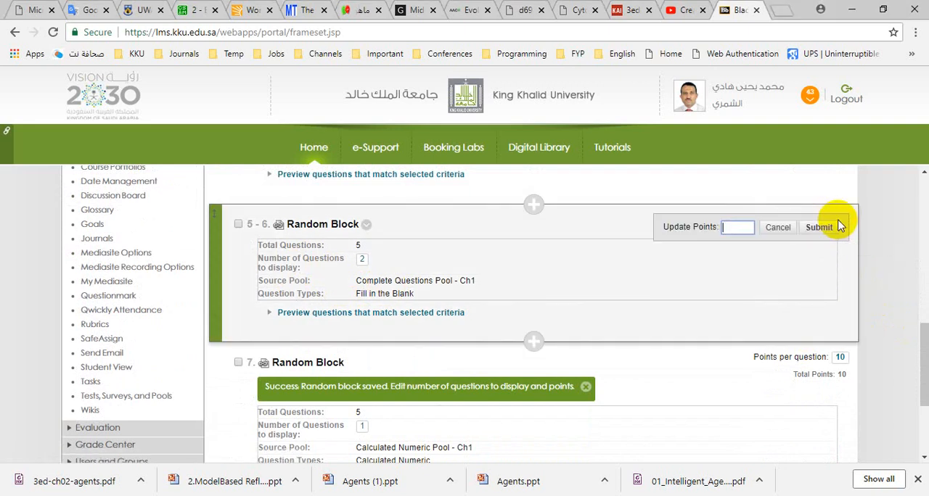
text(0.5)
click(826, 229)
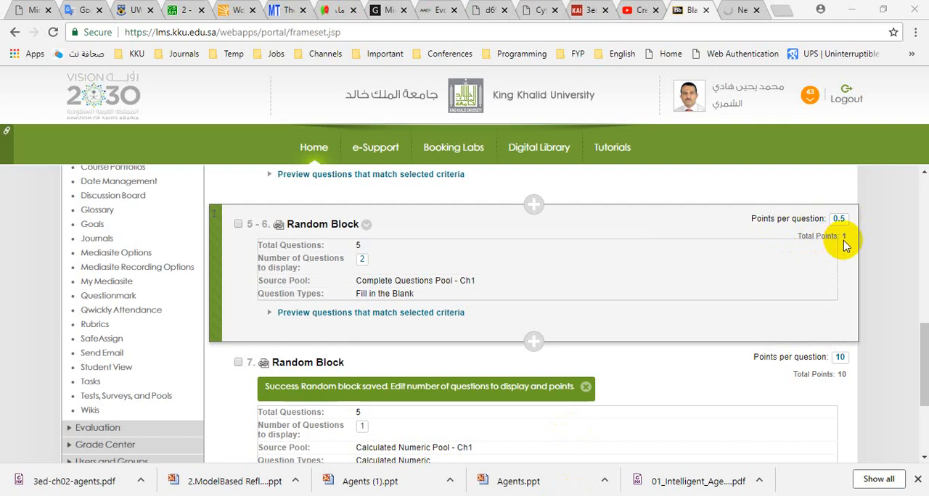
- Set the points per question of the Calculated Numeric random block to 1
scroll(740, 348, down, 3)
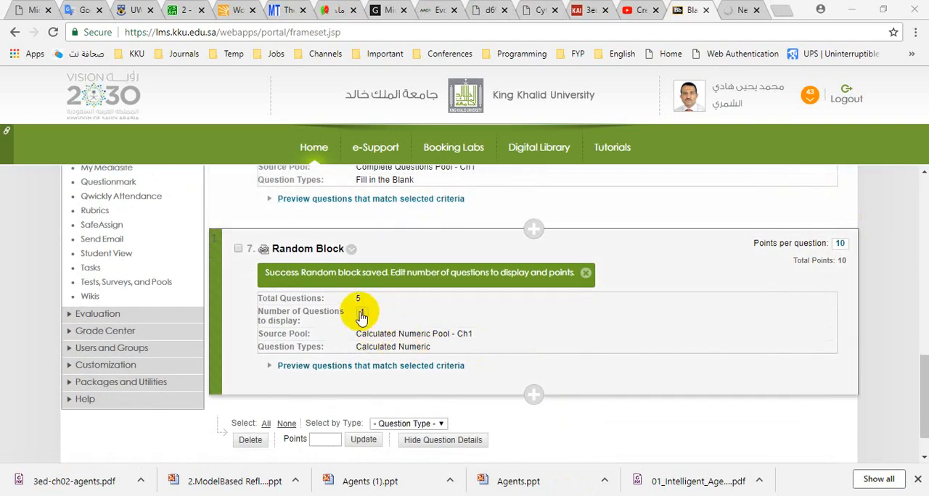
click(839, 244)
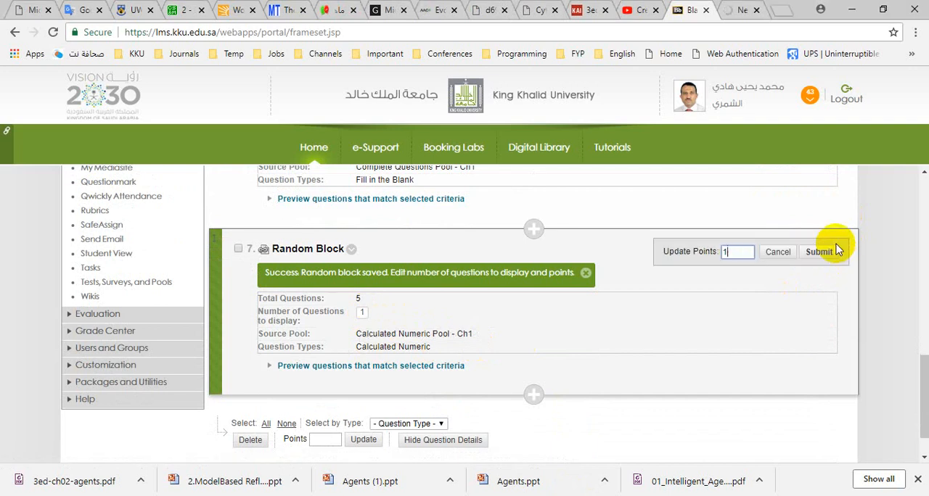
click(827, 252)
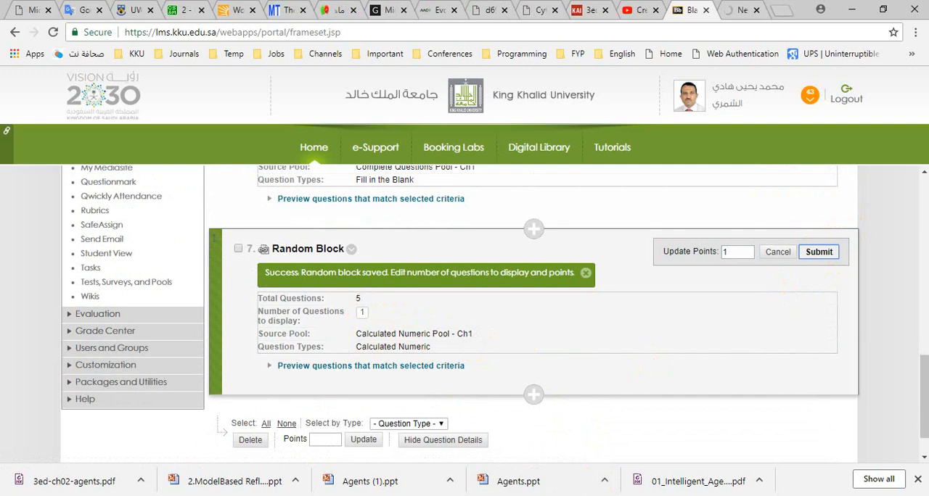
- Review the points assigned to each random block and the total points of the Quiz 1 test
scroll(682, 370, up, 2)
scroll(796, 348, up, 1)
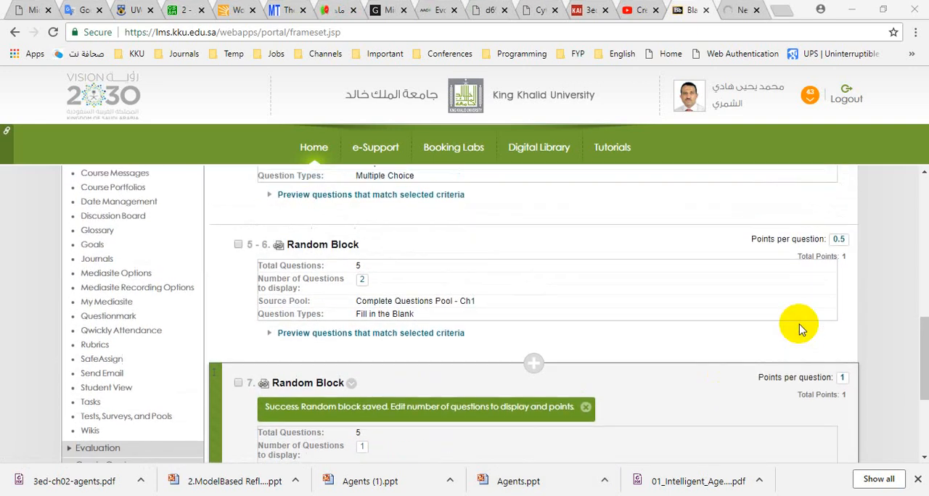
scroll(817, 320, up, 4)
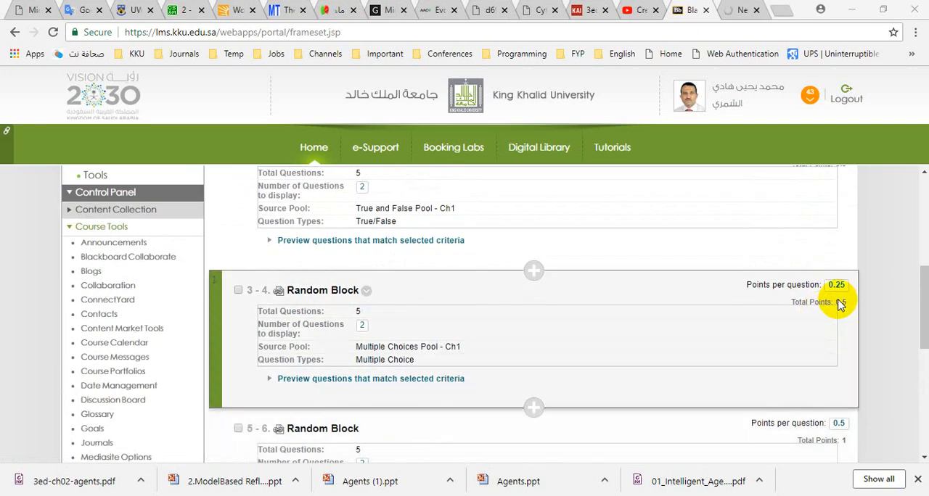
scroll(835, 261, up, 1)
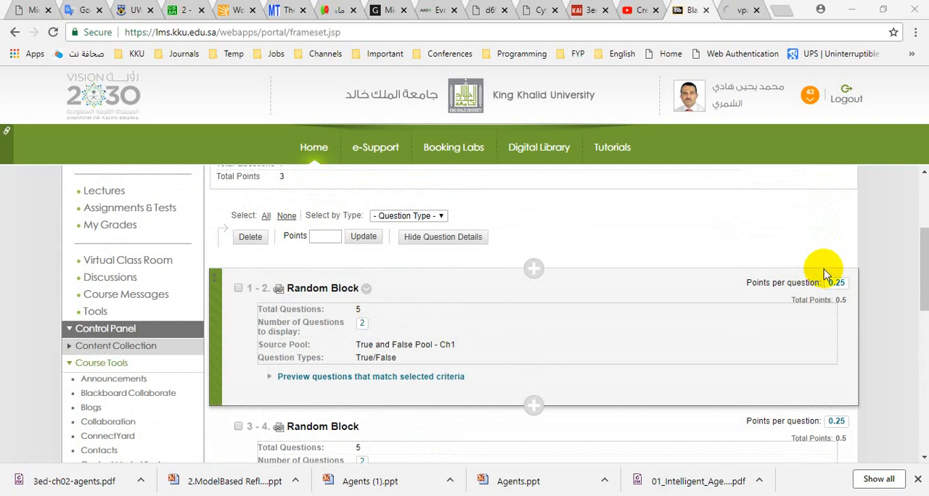
scroll(570, 292, down, 10)
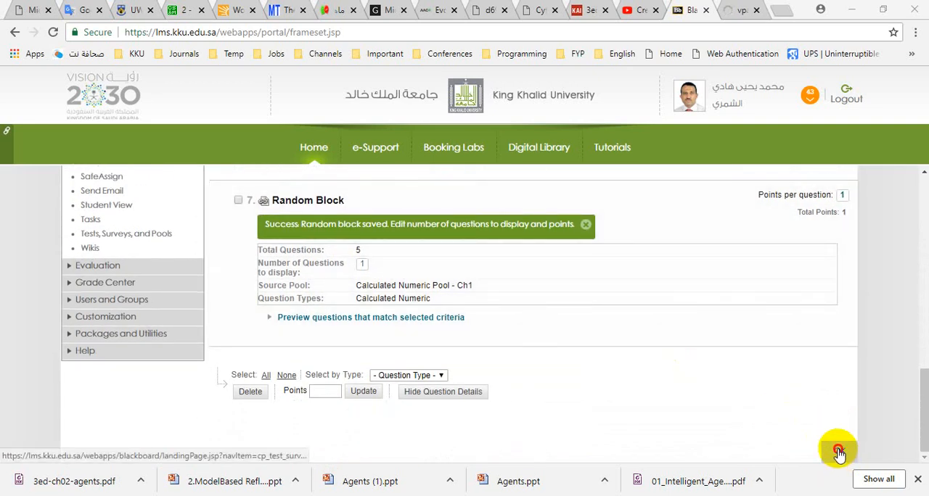
- Finish editing the Quiz 1 test and return to the Tests, Surveys, and Pools overview
click(839, 453)
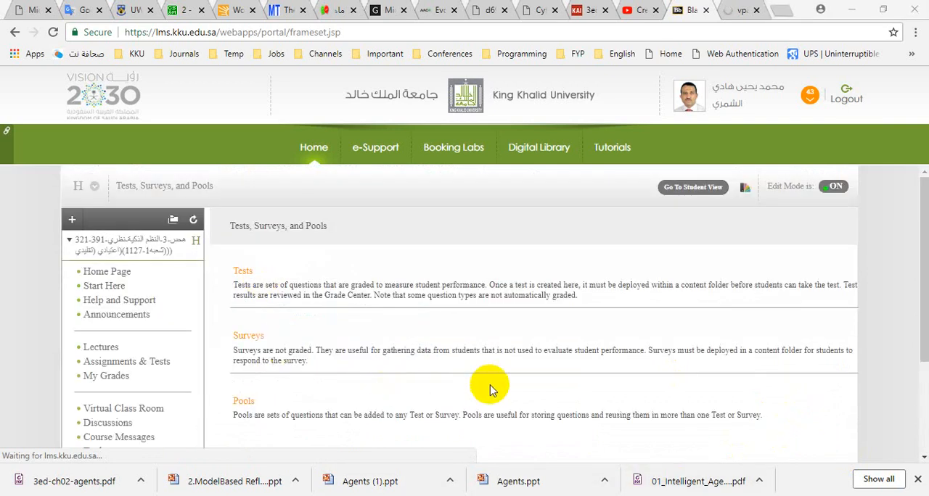
scroll(487, 385, down, 2)
scroll(489, 390, up, 2)
scroll(306, 367, down, 1)
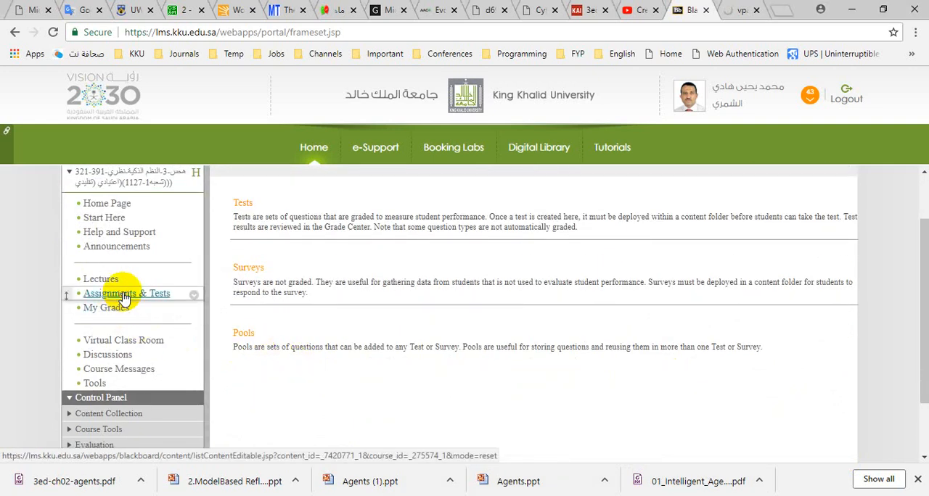
- Deploy the existing Quiz 1 test in the Assignments & Tests content area
click(125, 294)
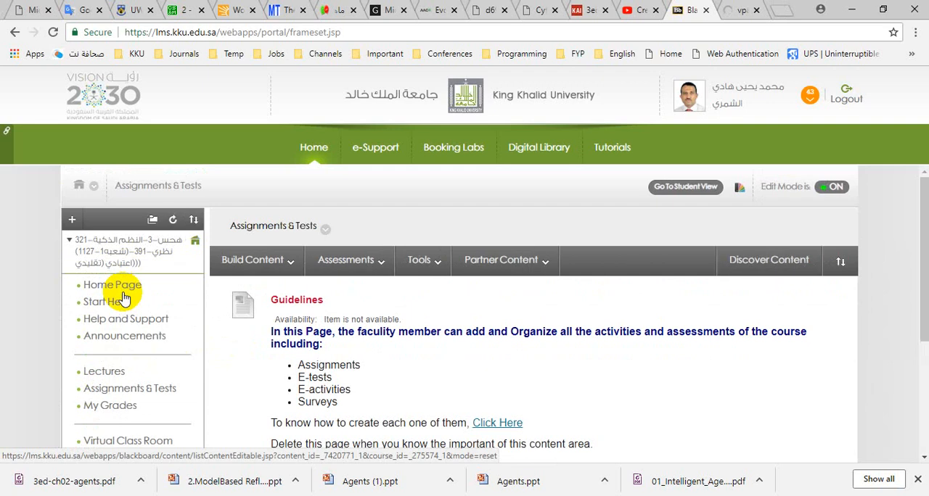
click(350, 259)
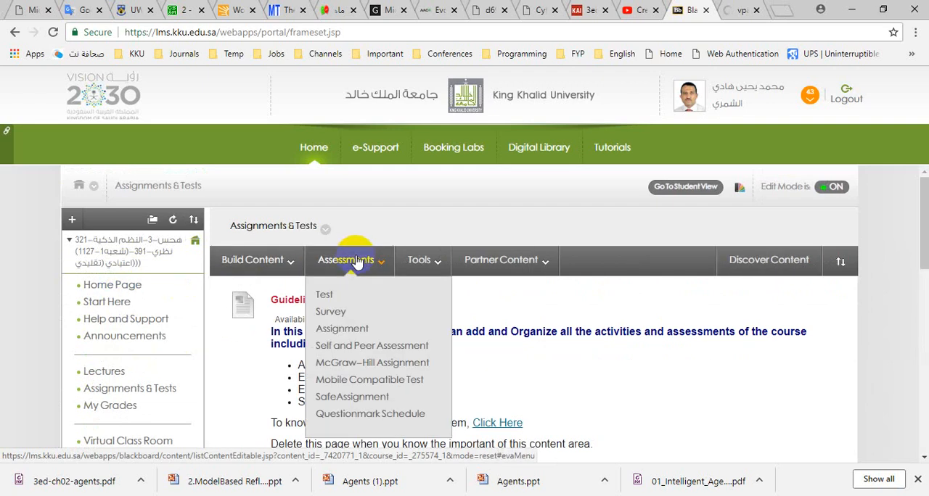
click(327, 296)
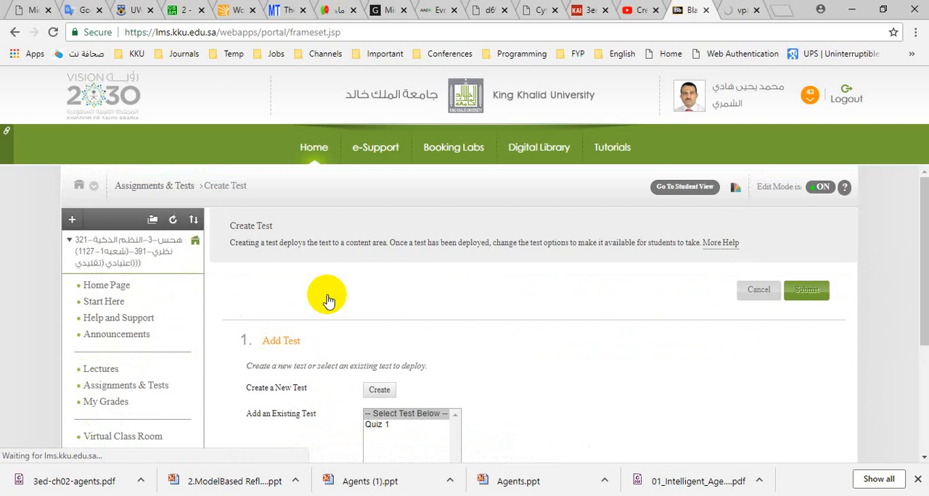
scroll(553, 421, down, 1)
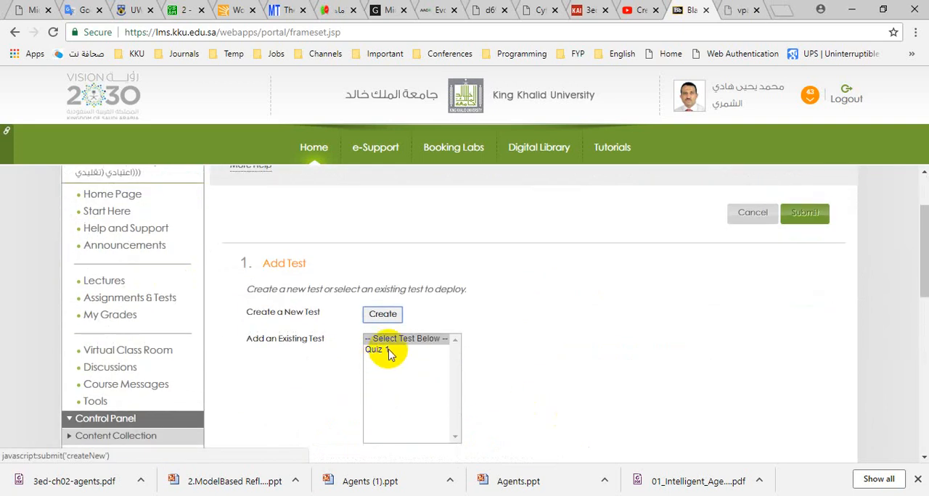
click(386, 350)
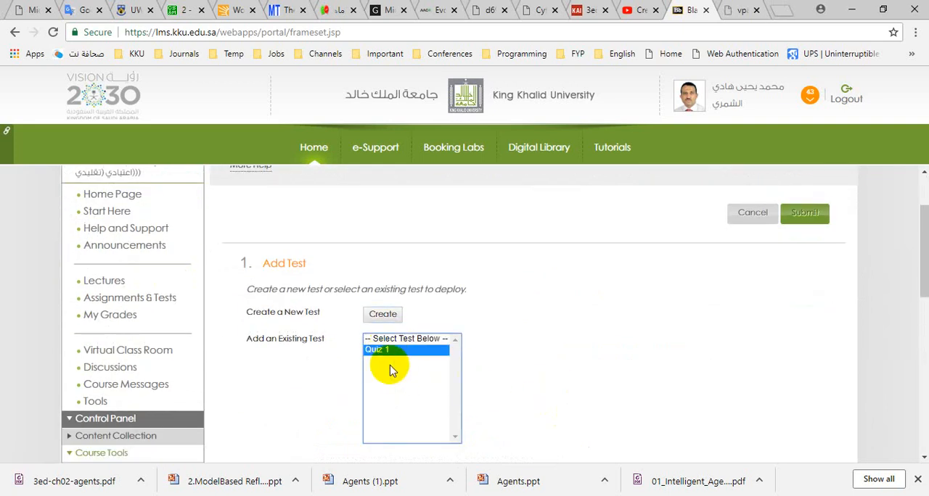
scroll(460, 373, down, 2)
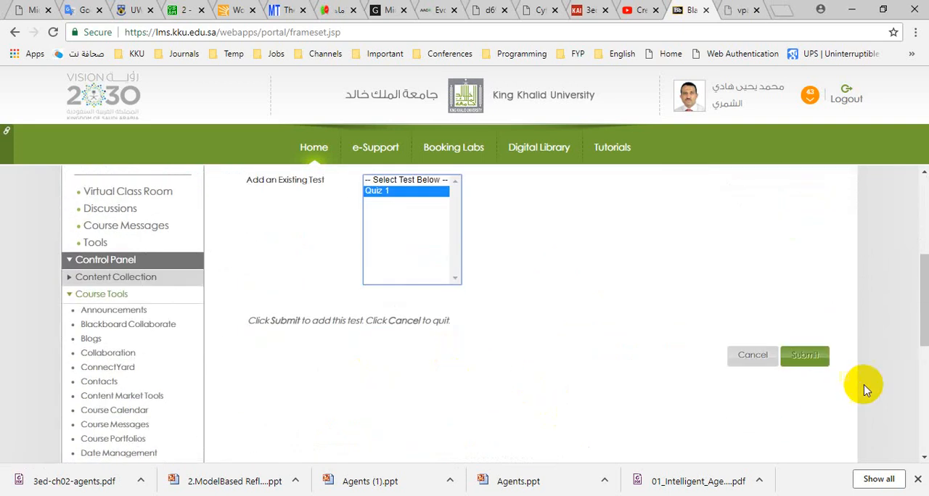
click(814, 357)
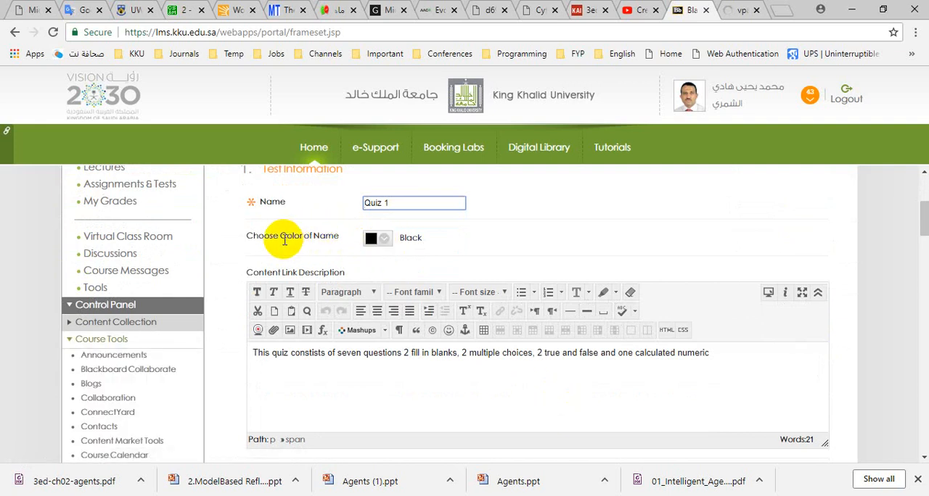
- Set the color of the Quiz 1 name to Dark Hard Red (#CC0000)
click(370, 240)
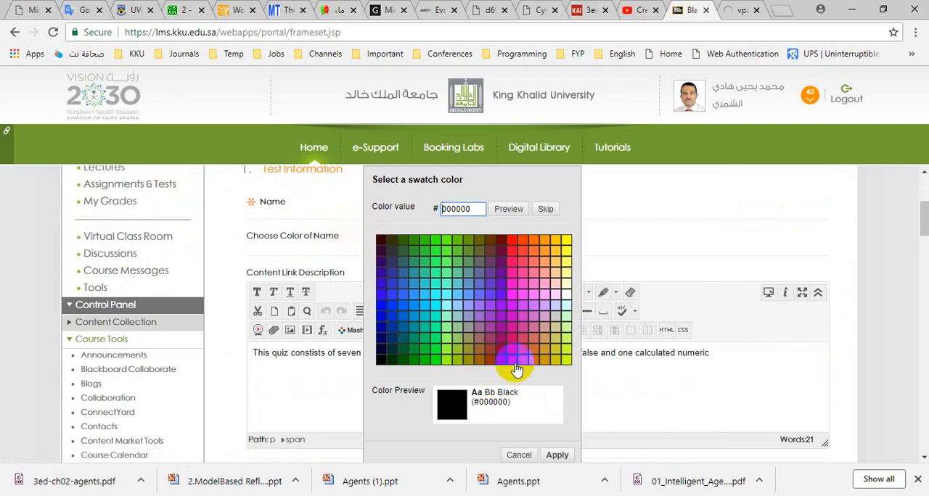
click(512, 359)
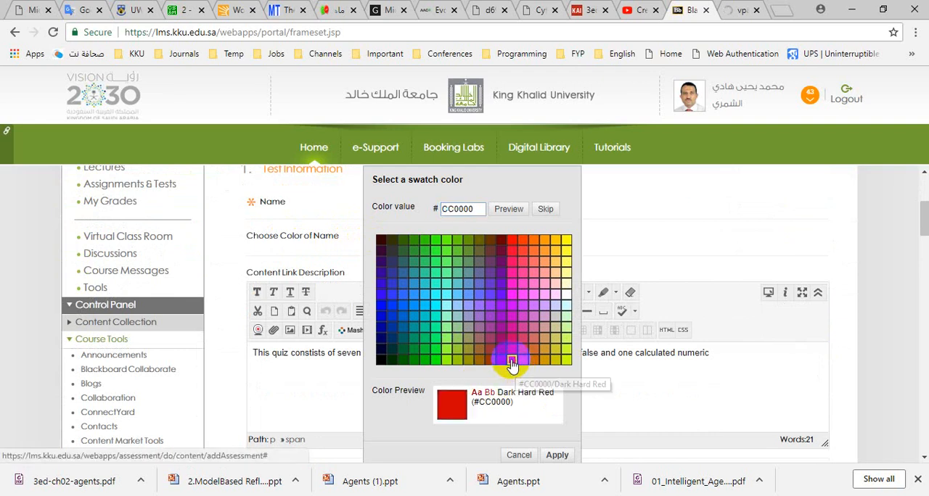
click(556, 455)
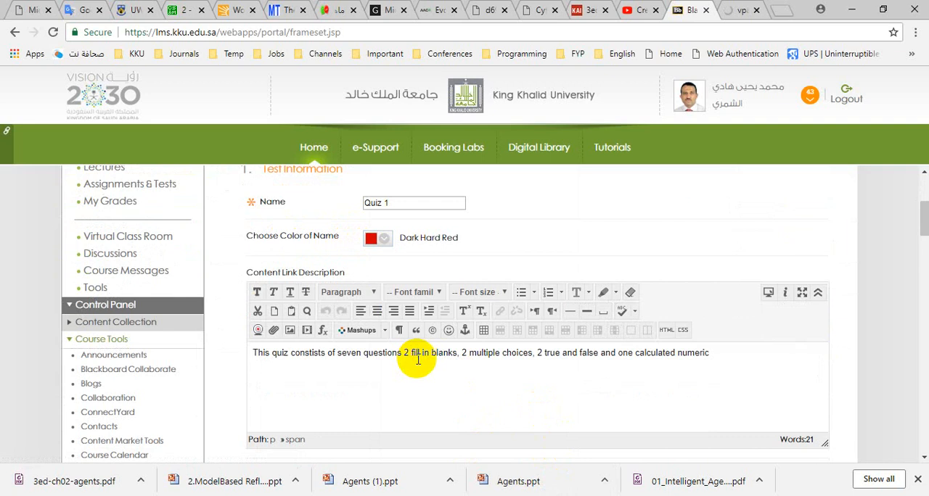
- Show the test description to students before they begin and have the test open in a new window
scroll(417, 361, down, 3)
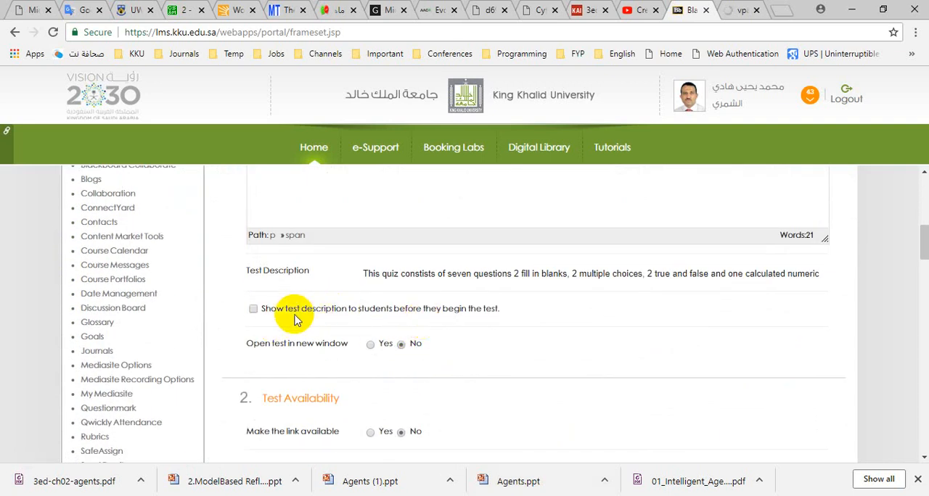
click(252, 309)
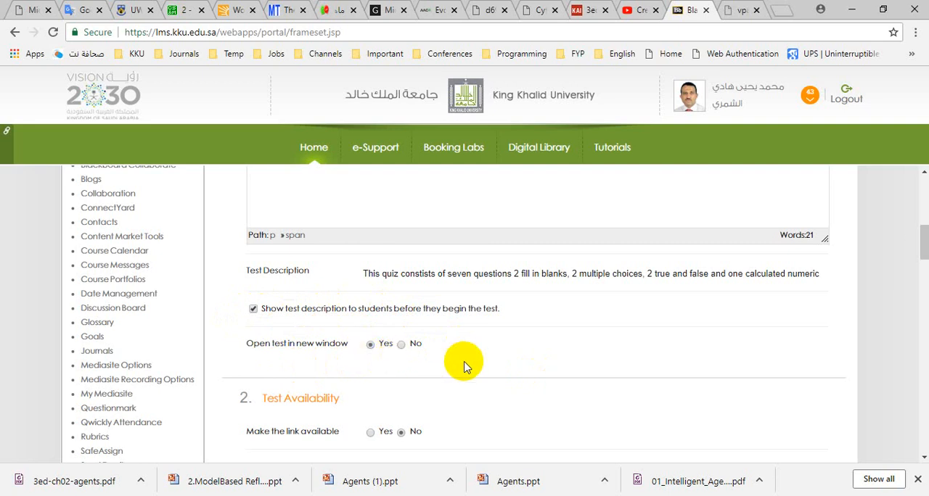
- Make the test link available to students and add a new announcement for the test
scroll(464, 363, down, 2)
scroll(465, 366, down, 2)
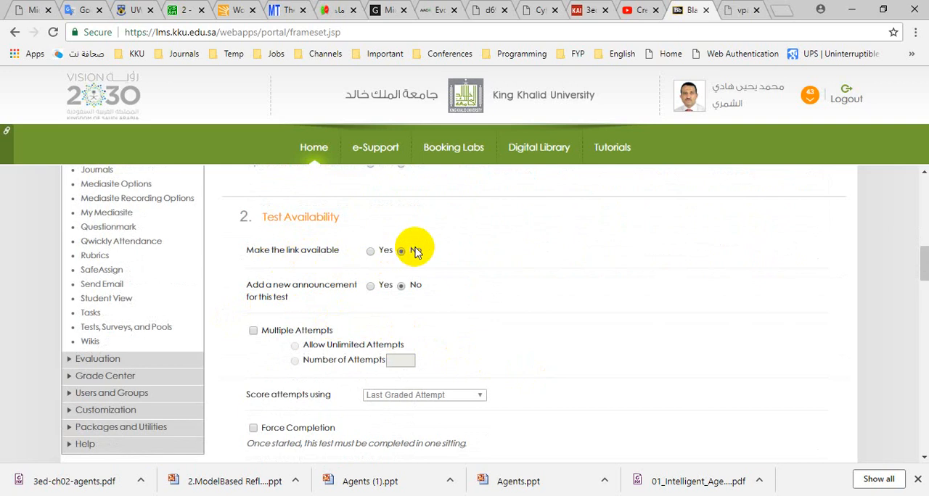
click(370, 251)
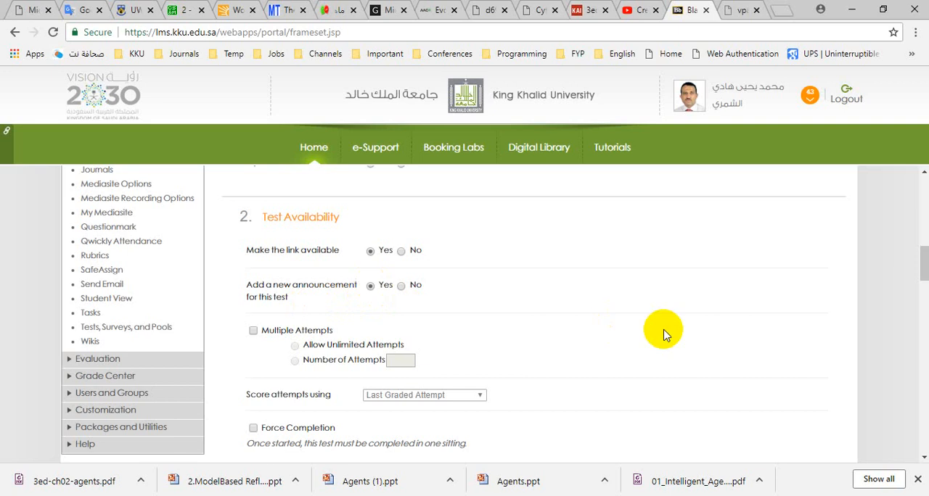
- Allow multiple attempts limited to 2 and score the attempts using the Highest Grade
scroll(648, 330, down, 1)
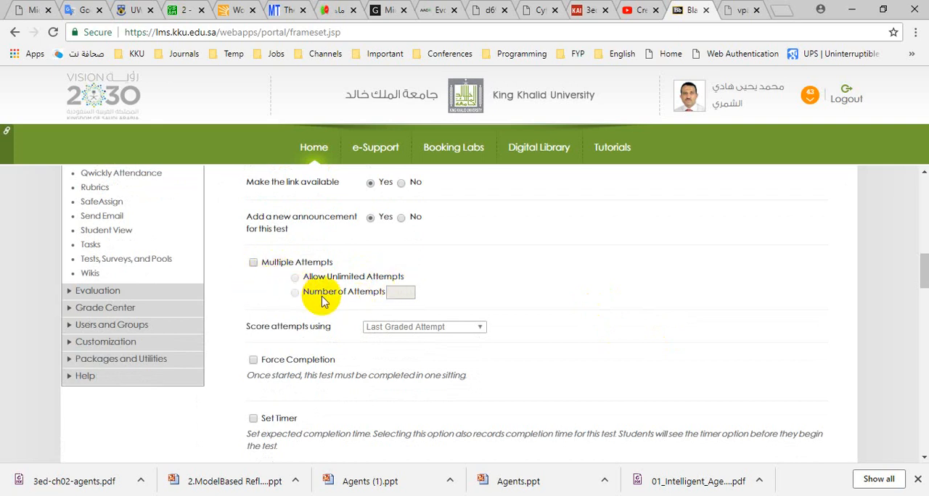
click(254, 262)
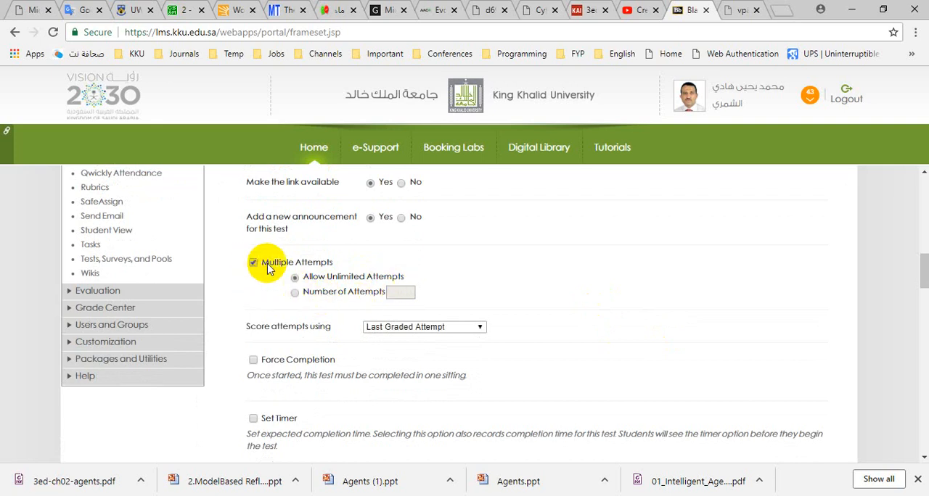
click(294, 295)
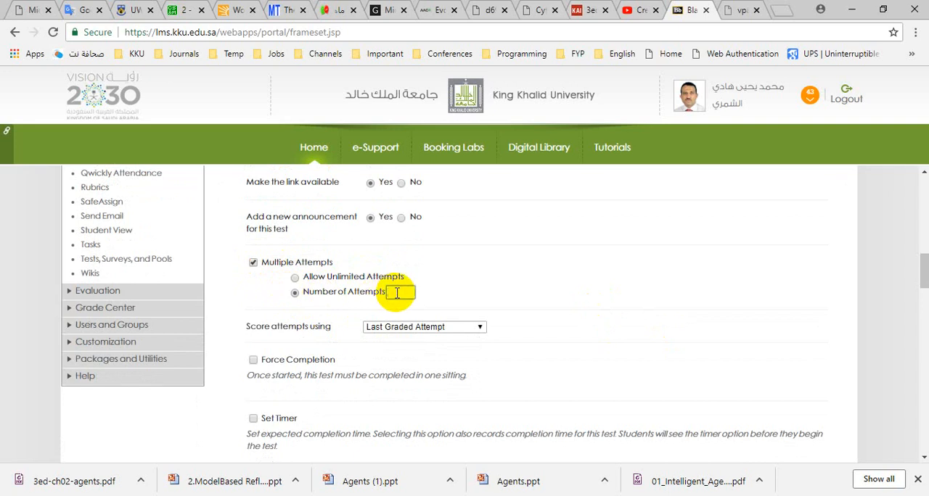
click(397, 293)
text(2)
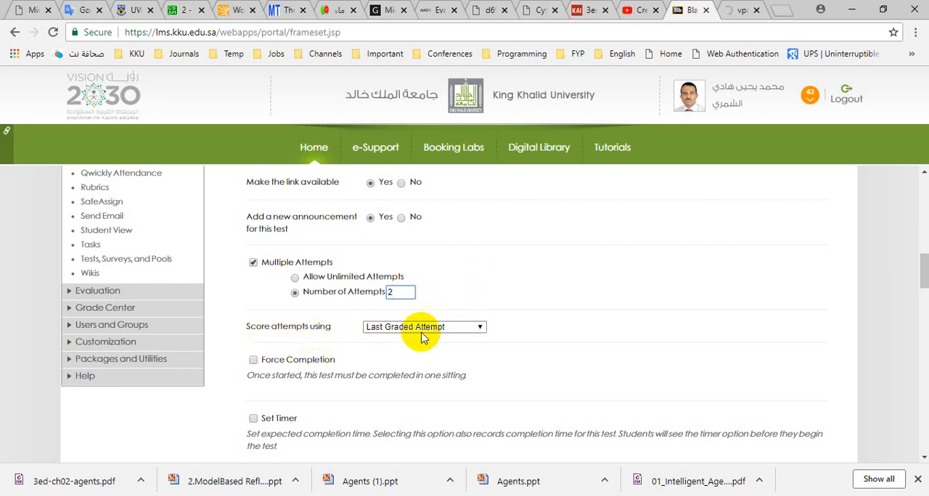
click(483, 330)
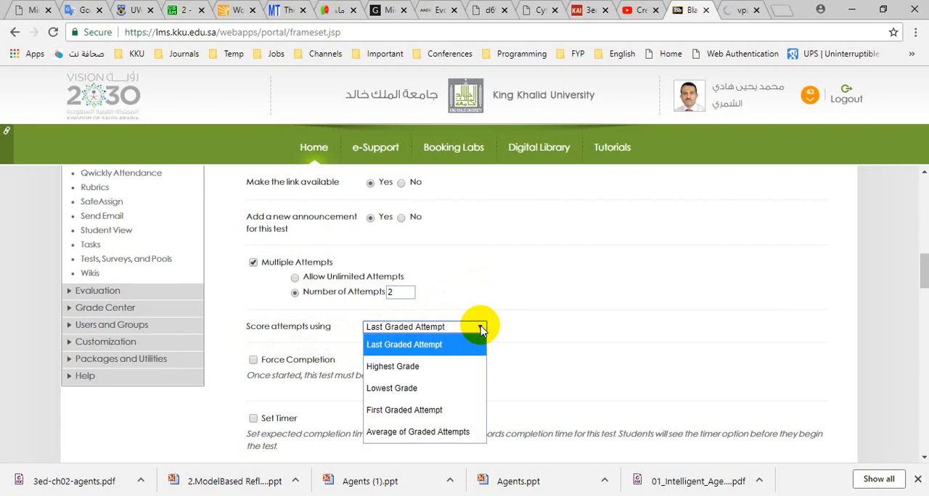
click(417, 368)
- Enable Force Completion and set a 30-minute timer with Auto-Submit on
scroll(504, 351, down, 3)
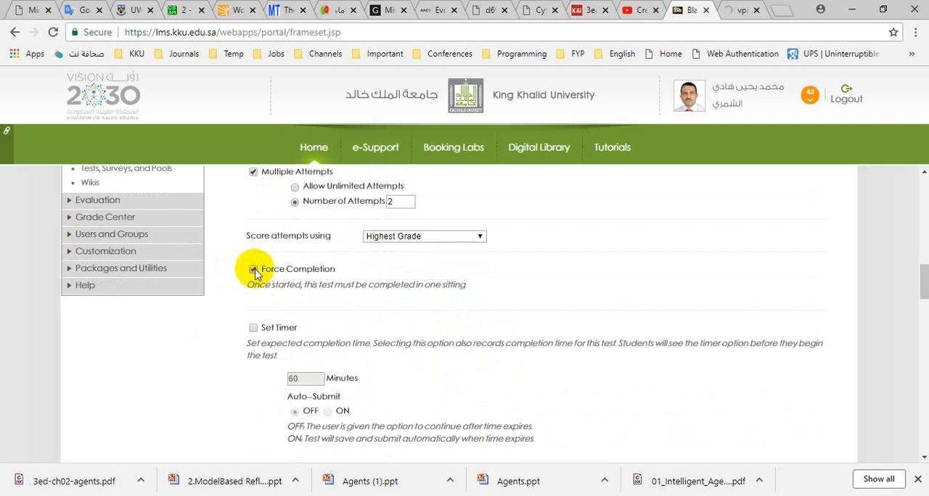
scroll(375, 380, down, 3)
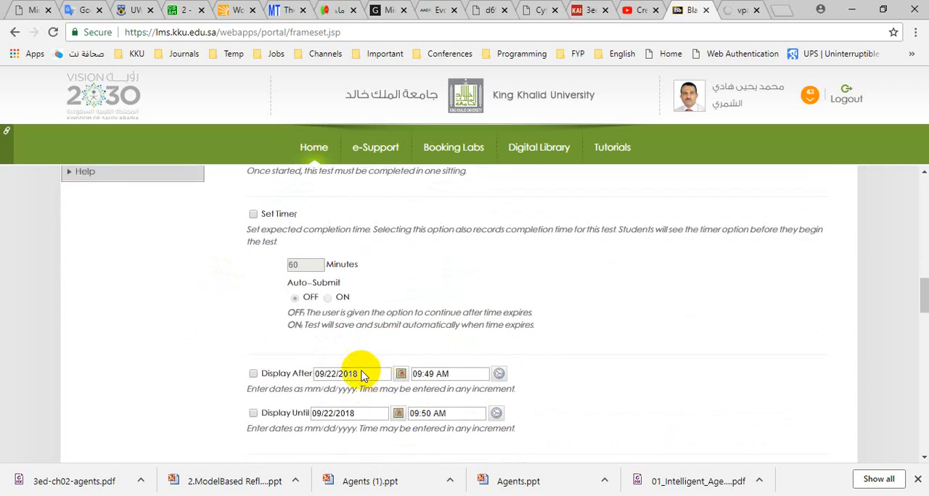
click(253, 214)
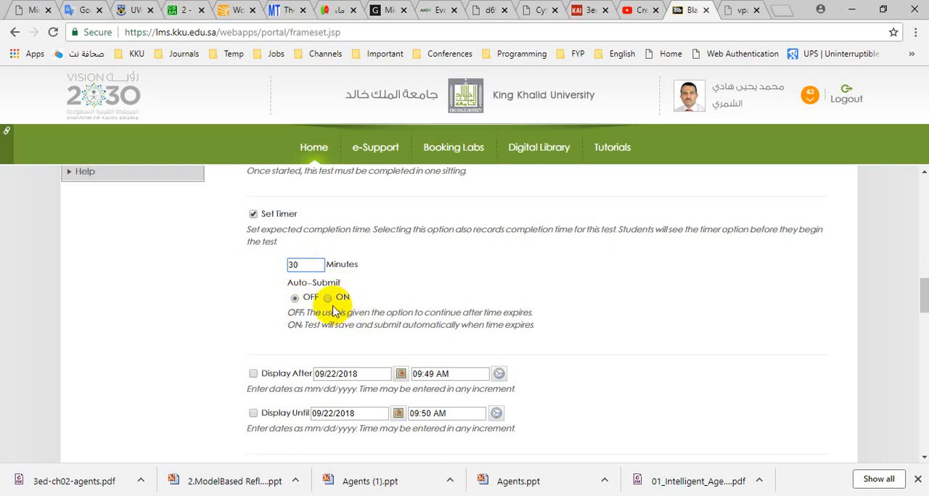
click(328, 299)
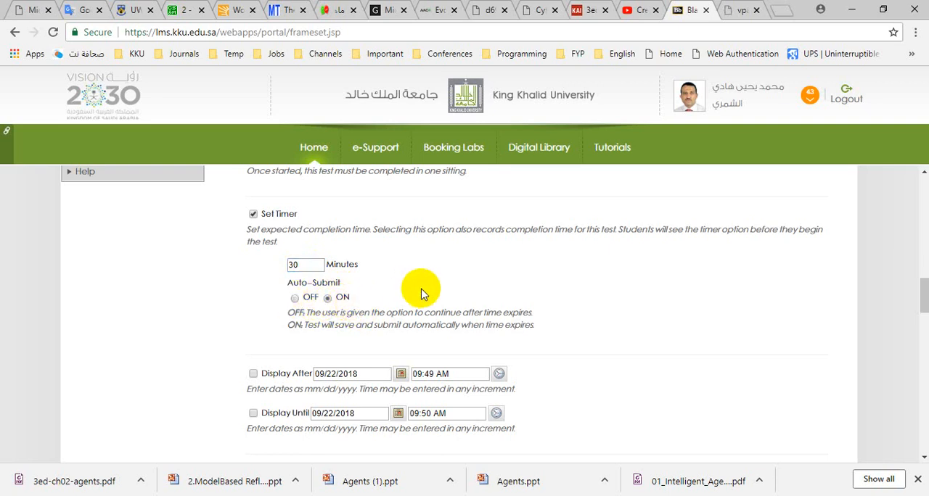
- Set both the Display After and Display Until dates of the test to 09/30/2018
scroll(423, 290, down, 2)
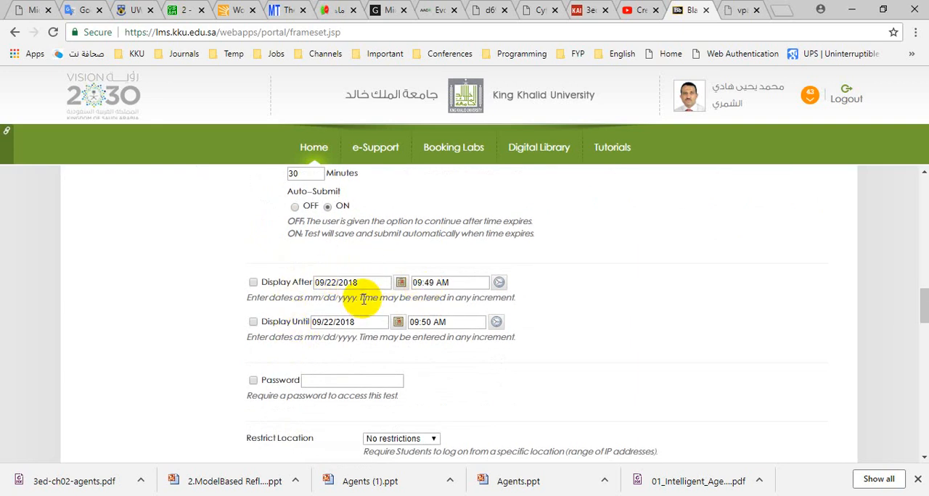
click(401, 282)
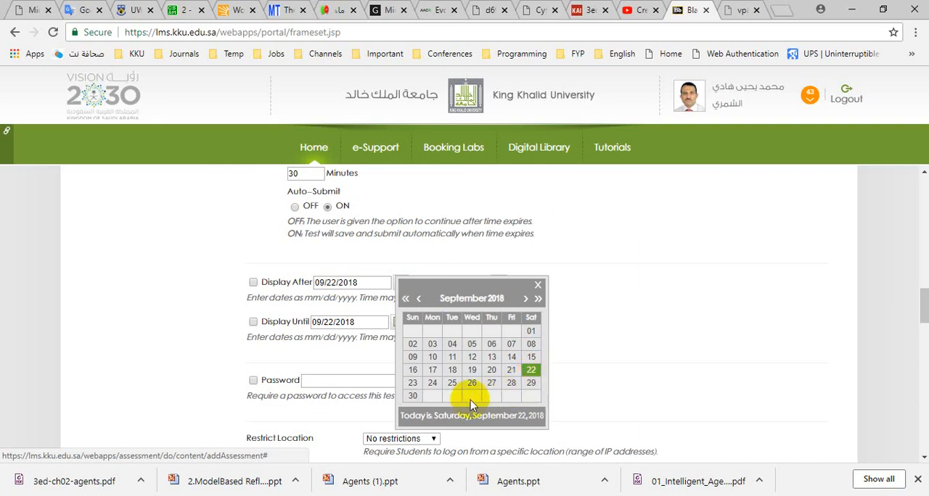
click(413, 396)
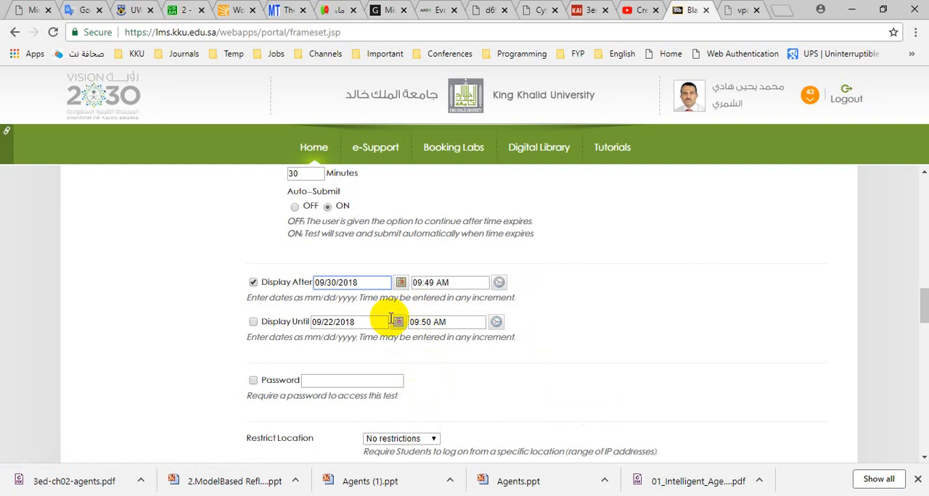
click(398, 321)
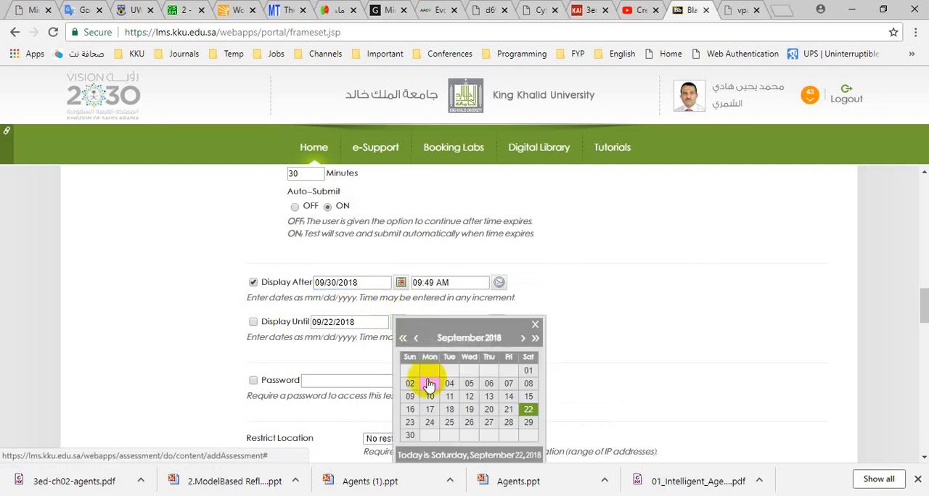
click(410, 435)
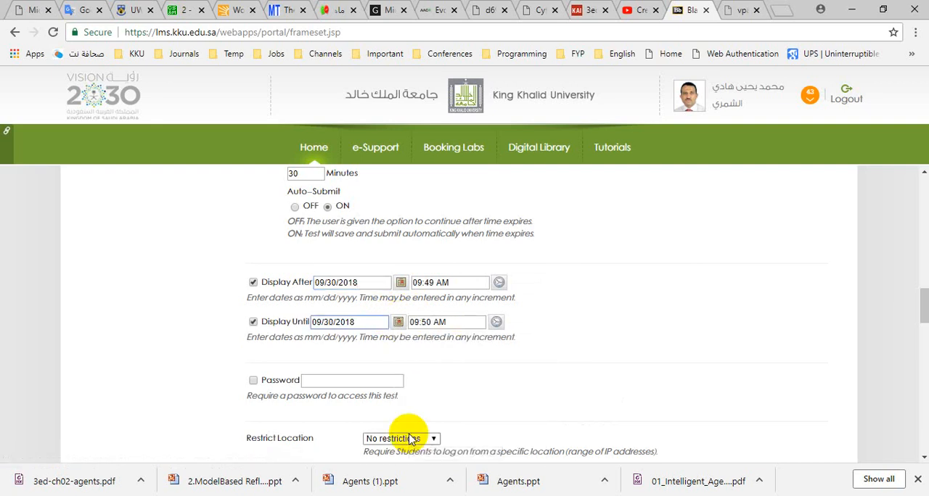
- Set the Display After time of the test to 09:00 PM
click(436, 283)
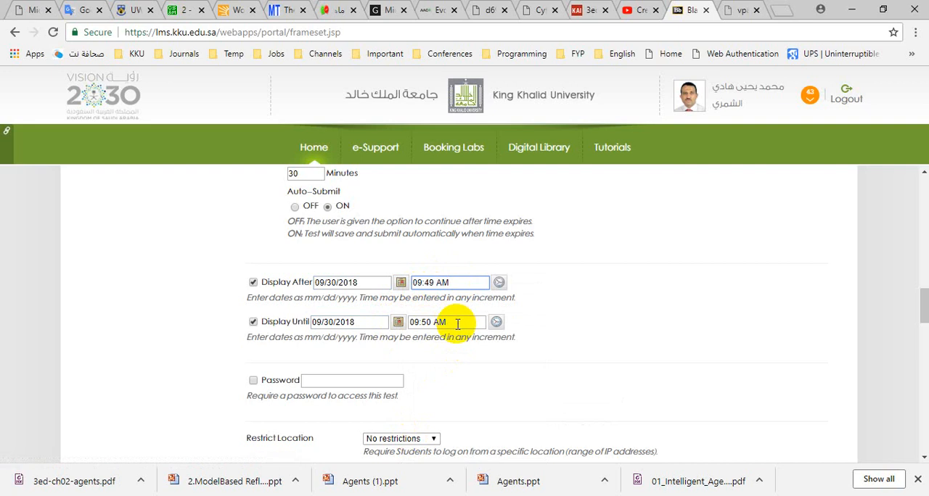
click(499, 282)
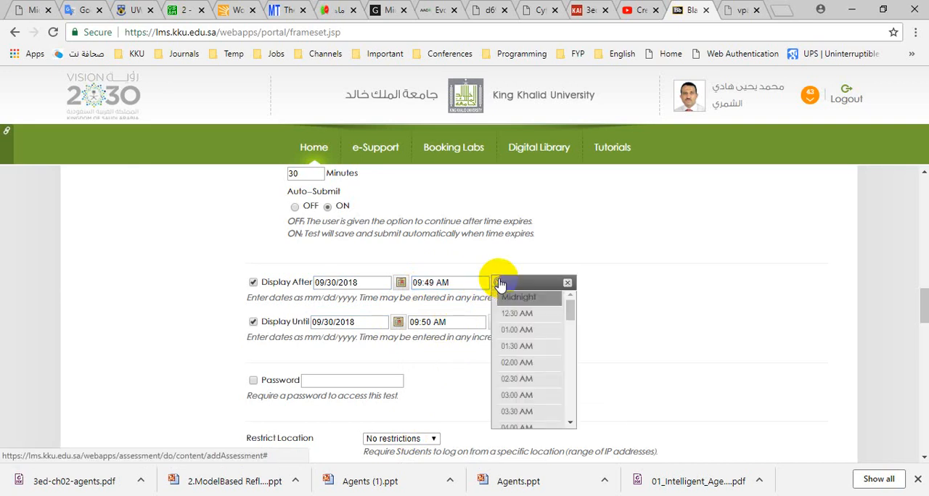
scroll(549, 370, down, 3)
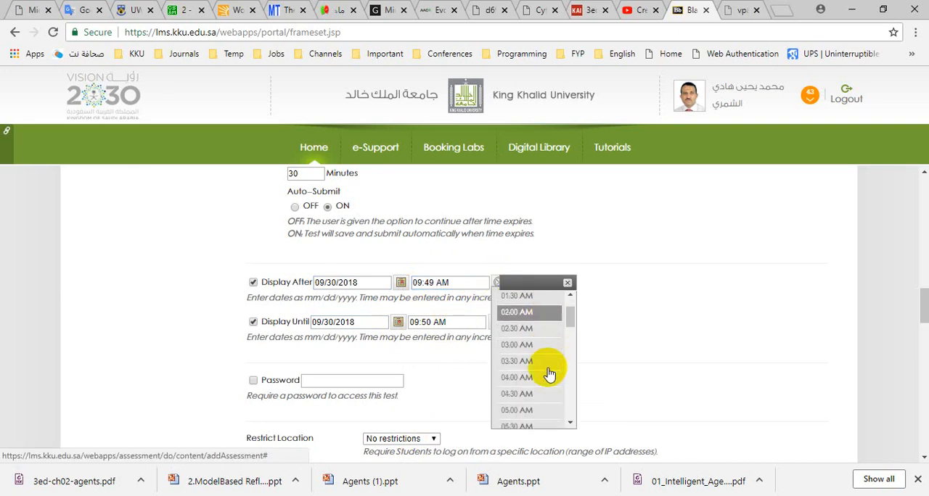
scroll(549, 373, down, 3)
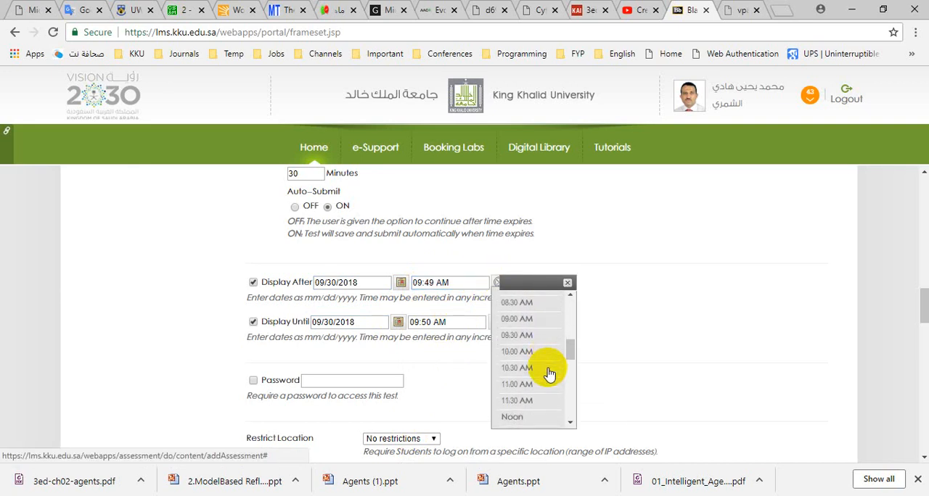
scroll(549, 374, down, 3)
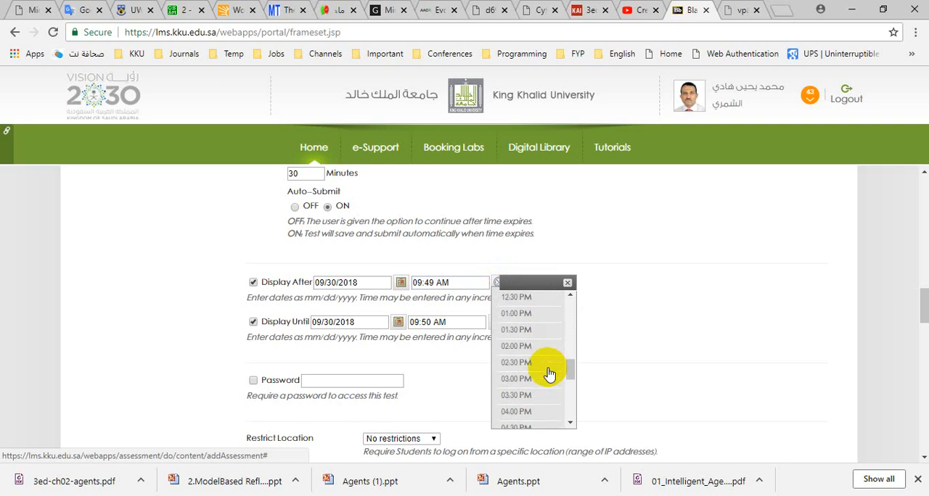
scroll(549, 374, down, 3)
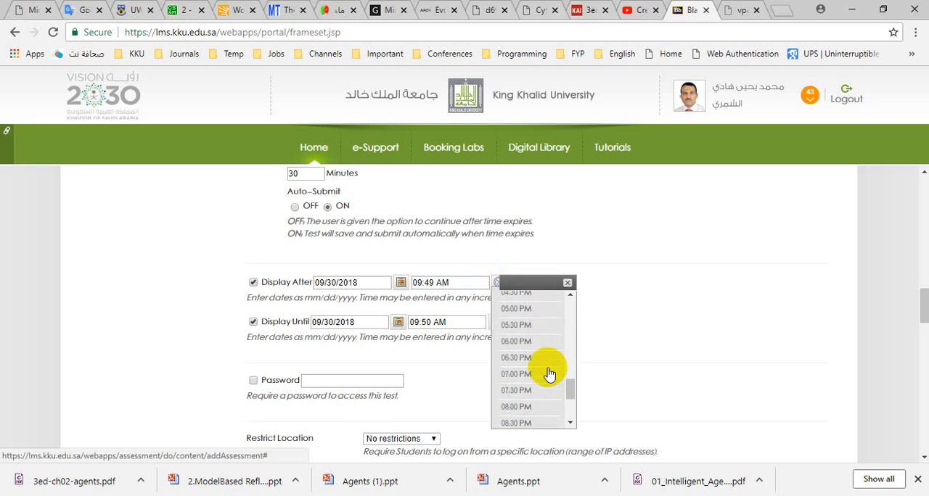
scroll(549, 374, down, 2)
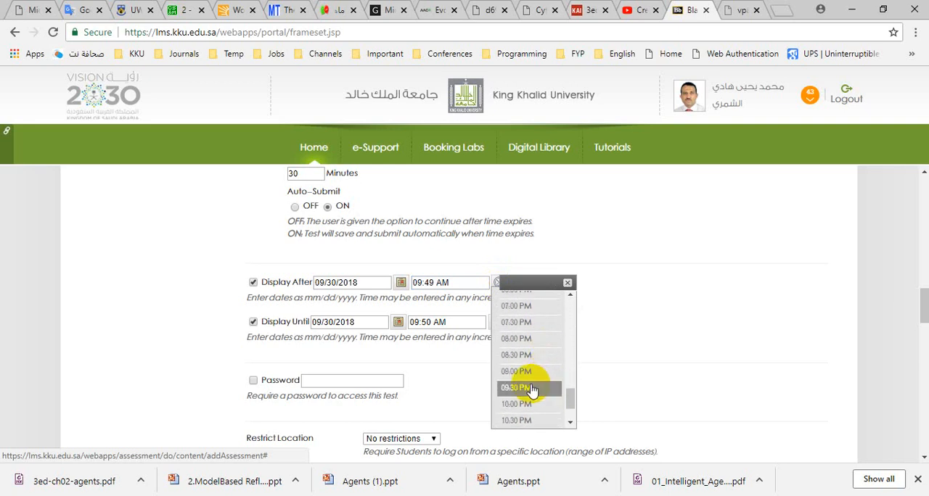
click(530, 372)
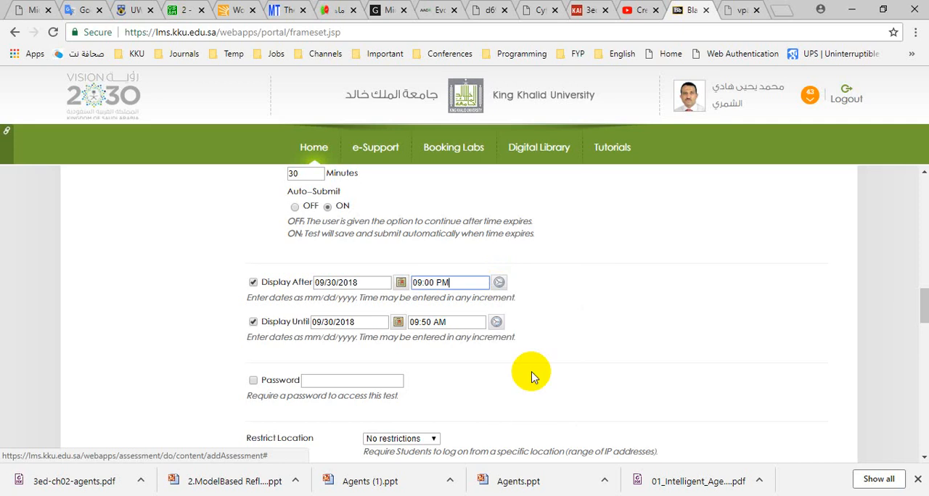
- Set the Display Until time of the test to 10:00 PM
click(496, 326)
scroll(522, 399, down, 1)
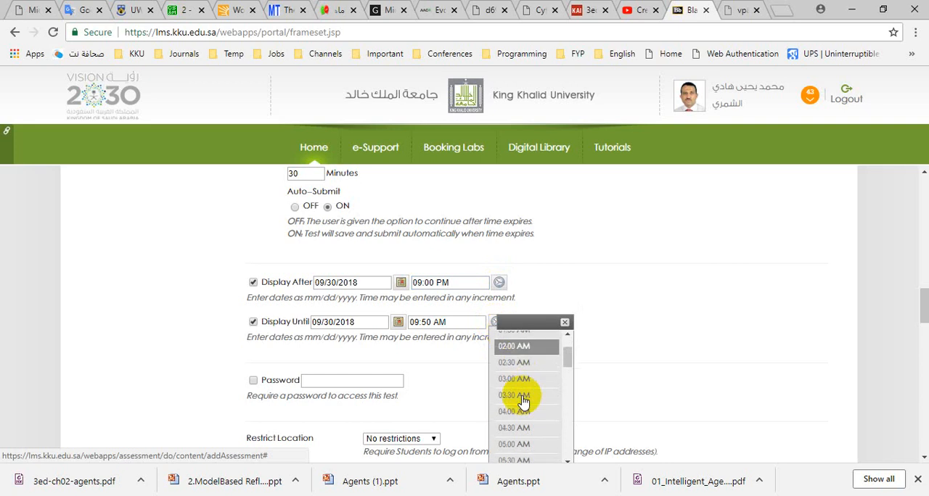
scroll(522, 402, down, 3)
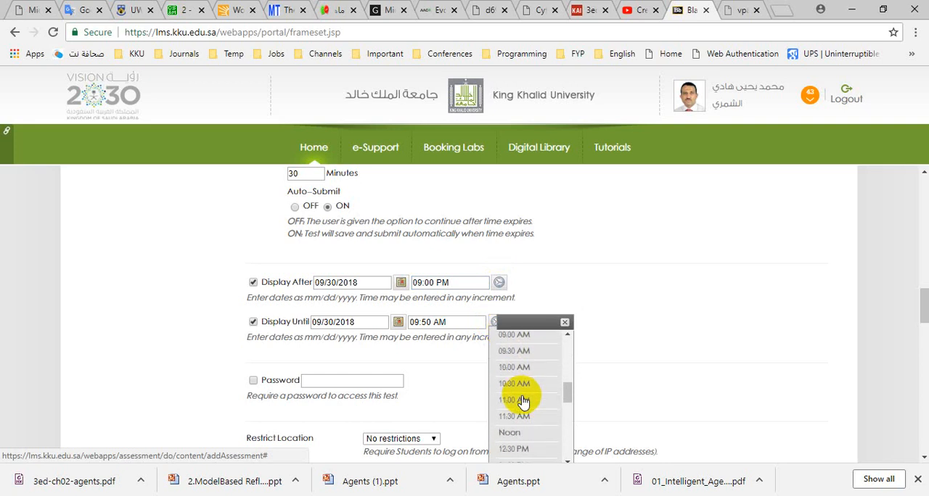
scroll(522, 401, down, 4)
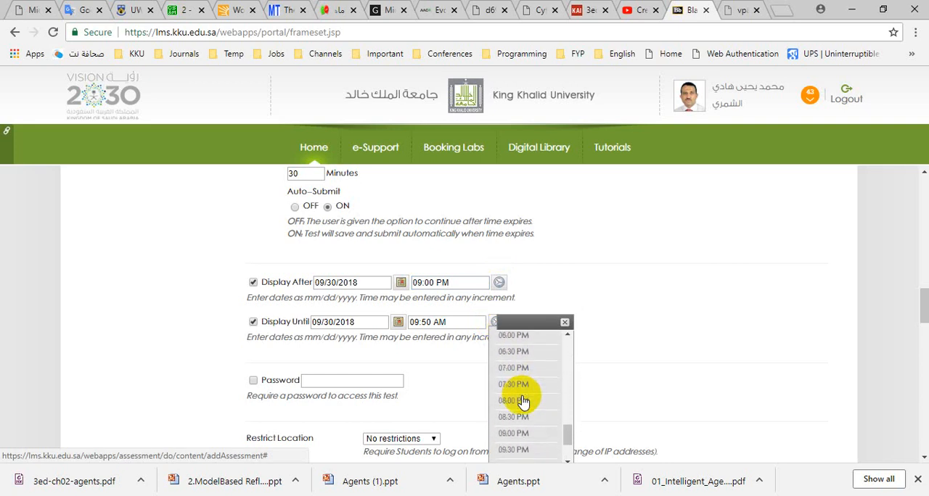
scroll(524, 398, down, 2)
click(525, 394)
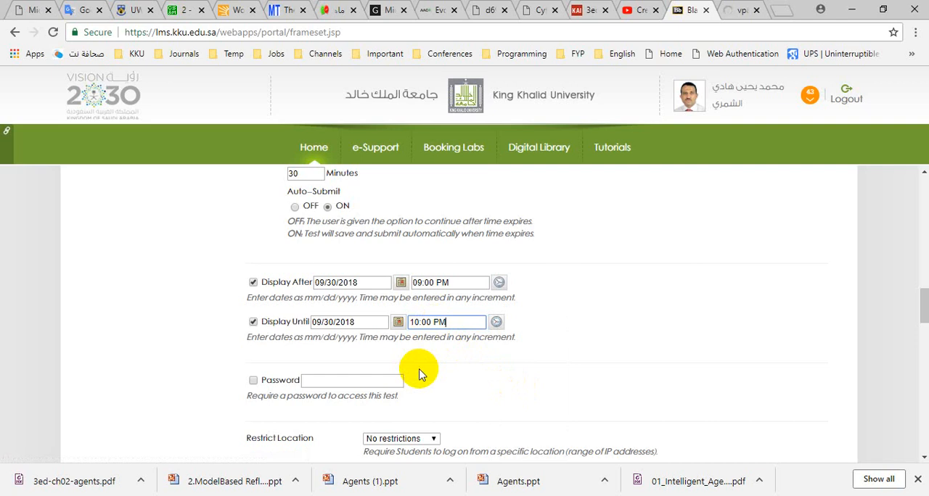
- Change the Display Until time of the test to 09:40 PM
click(430, 322)
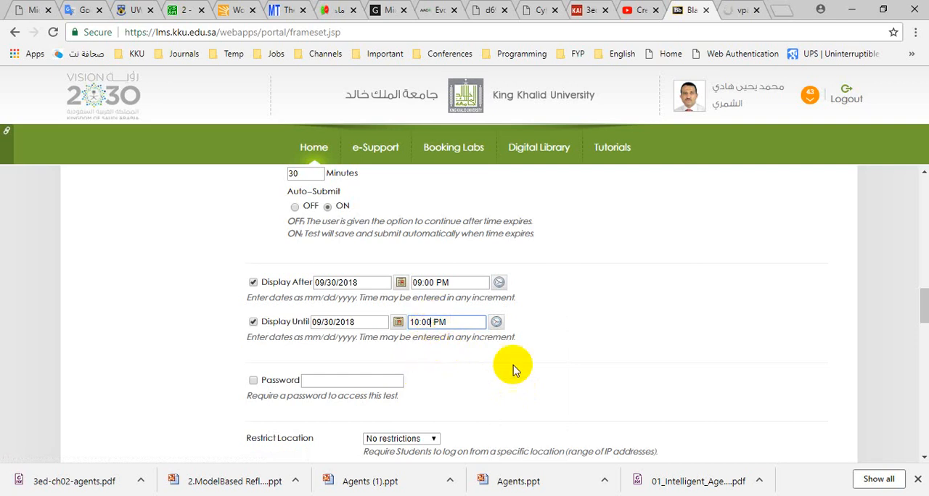
key(BackSpace)
key(BackSpace)
key(BackSpace)
key(BackSpace)
key(BackSpace)
text(9:40)
click(513, 370)
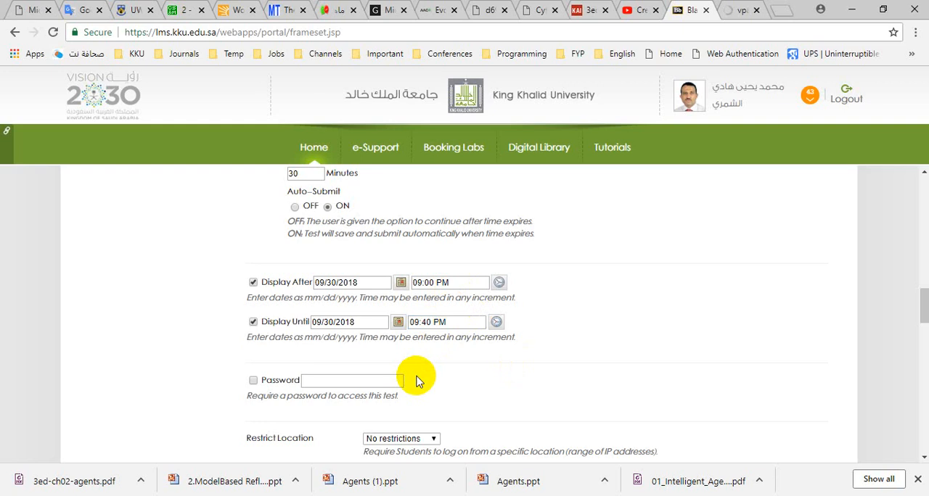
- Enable the test's Due Date and set it to 09/30/2018
scroll(444, 381, down, 3)
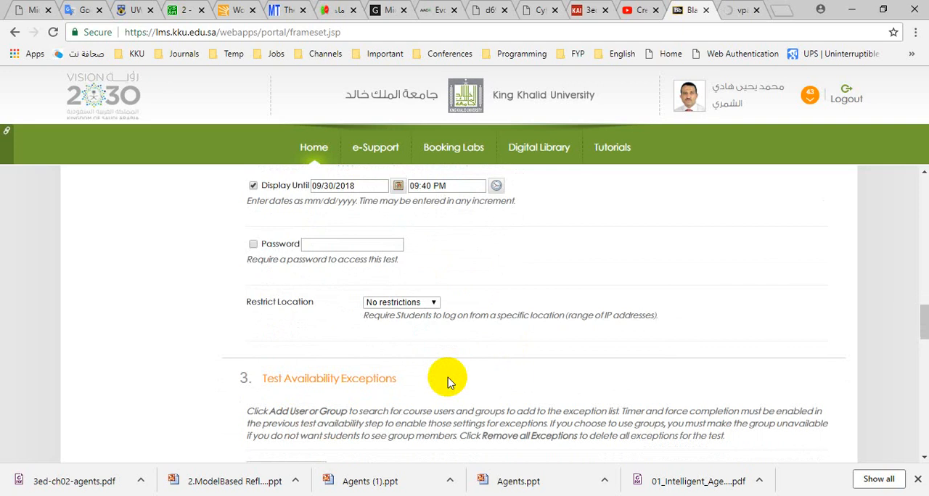
scroll(448, 390, down, 3)
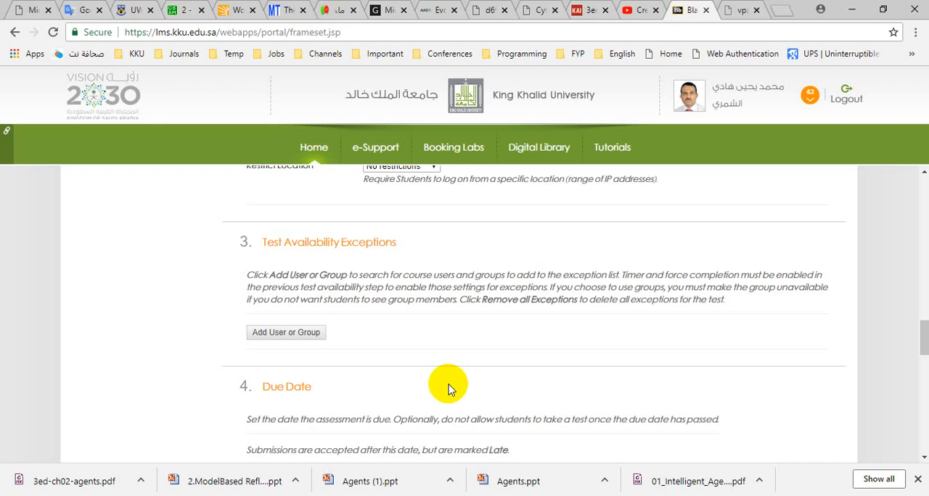
scroll(448, 389, down, 3)
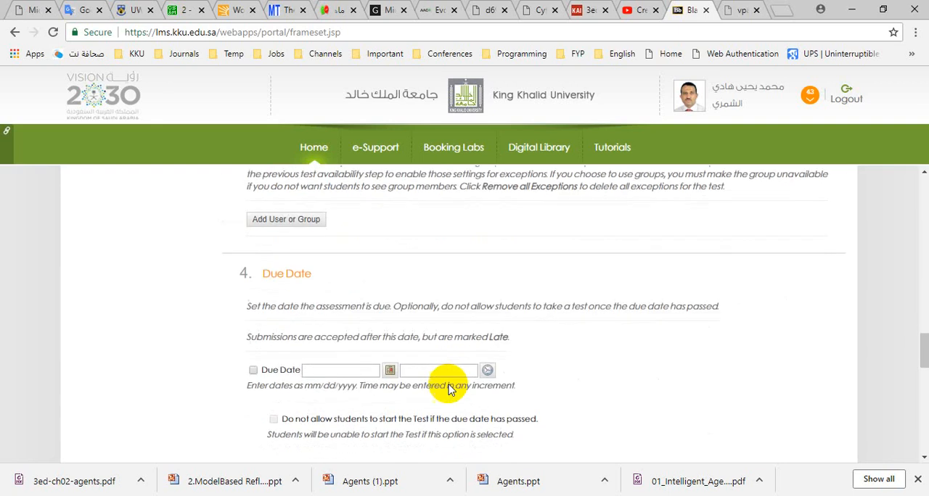
scroll(447, 390, down, 1)
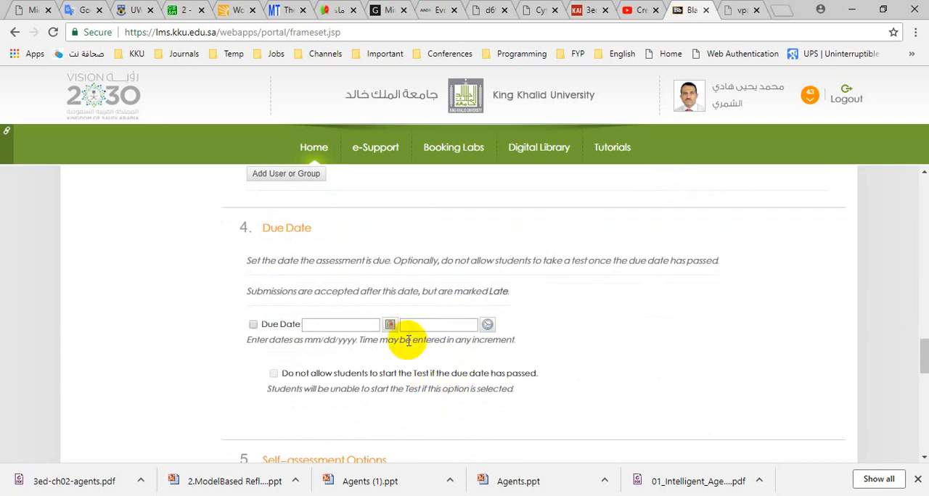
click(390, 324)
click(401, 437)
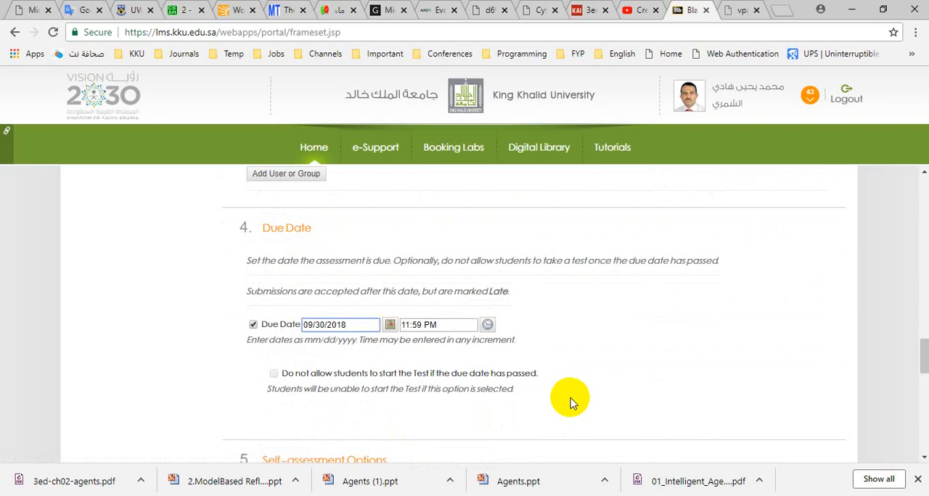
- Review the late-start restriction, the self-assessment options and the timing choices for showing test results and feedback to students
scroll(570, 404, down, 1)
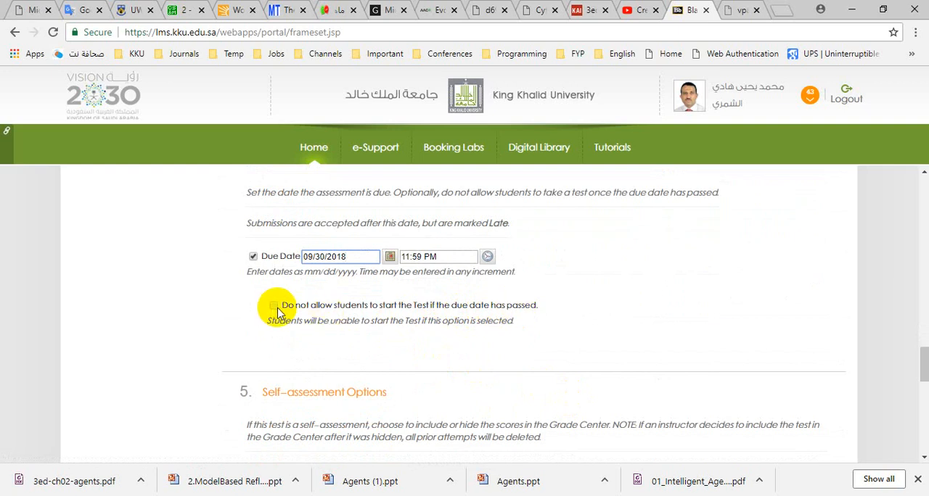
scroll(525, 328, down, 2)
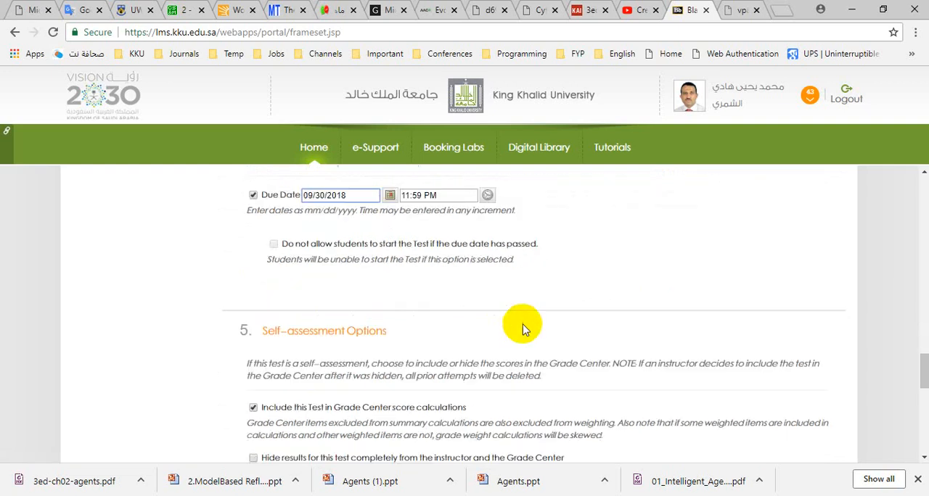
scroll(525, 328, down, 2)
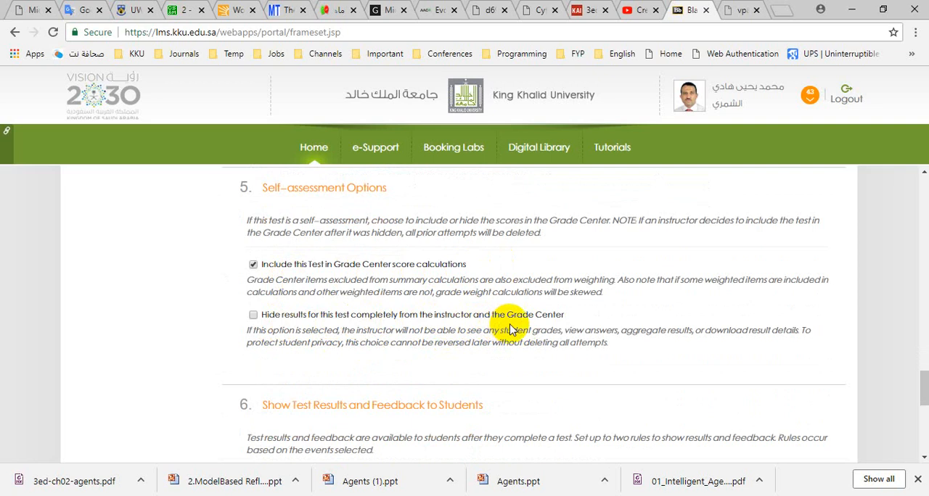
scroll(572, 376, down, 2)
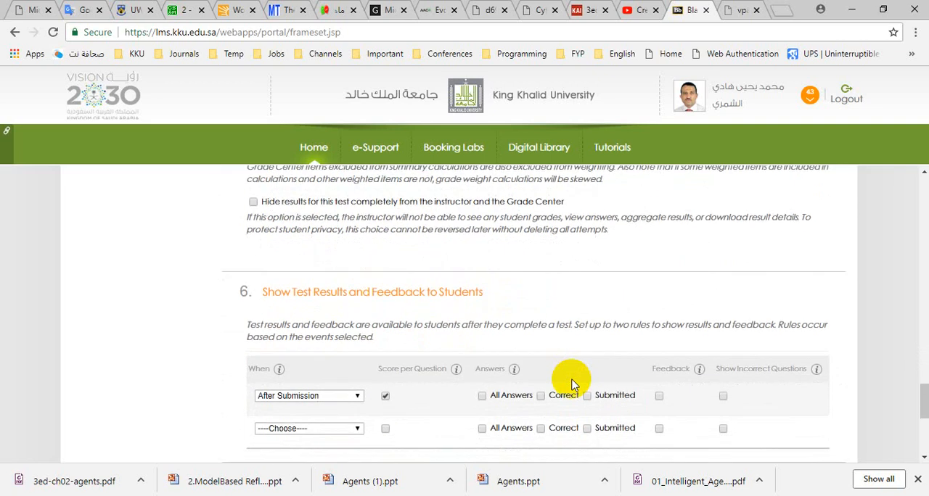
scroll(573, 383, down, 1)
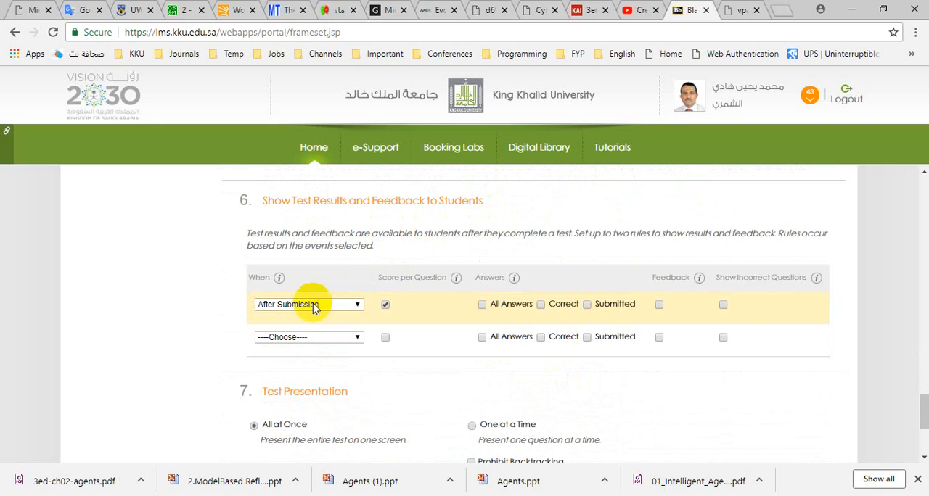
click(358, 306)
click(357, 306)
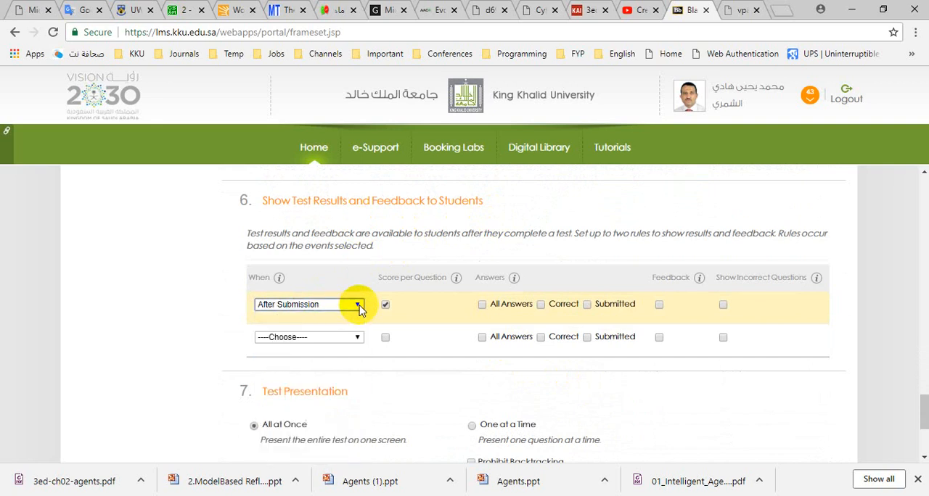
- Present the questions One at a Time with Prohibit Backtracking and Randomize Questions enabled, and submit the test options
scroll(381, 378, down, 2)
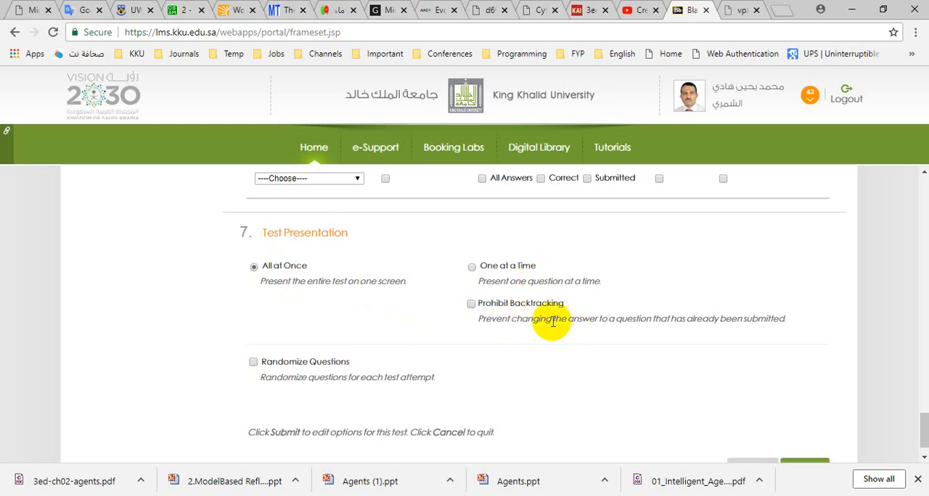
click(471, 305)
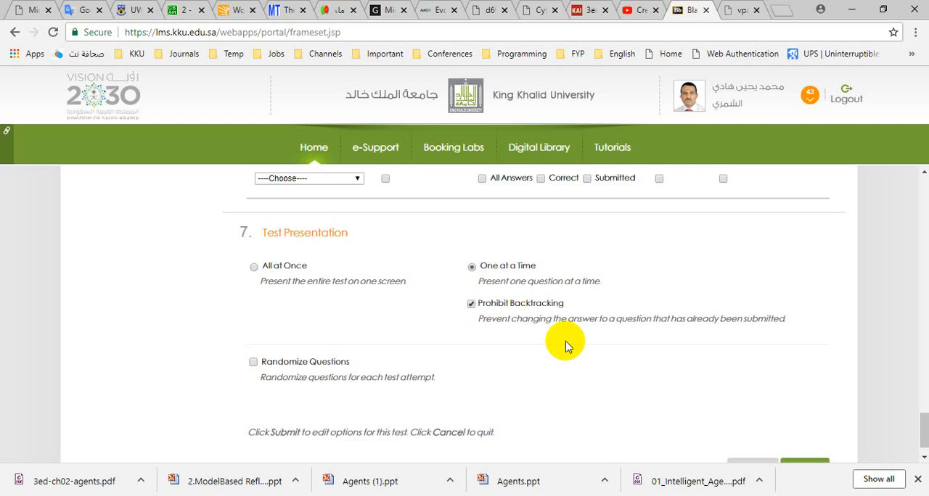
scroll(566, 346, down, 1)
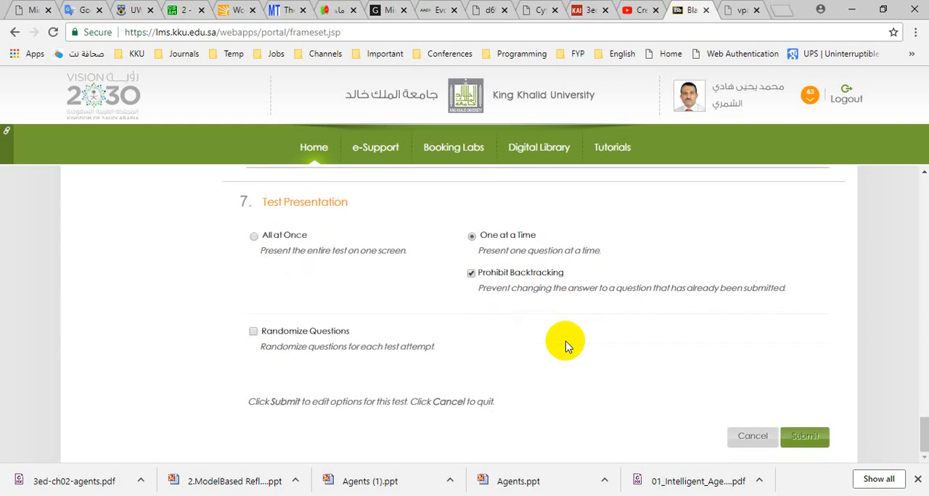
click(253, 331)
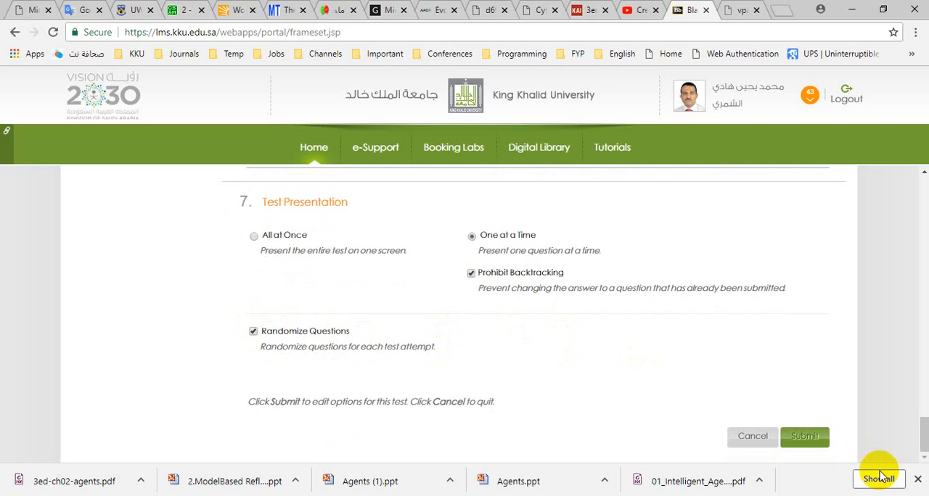
click(804, 437)
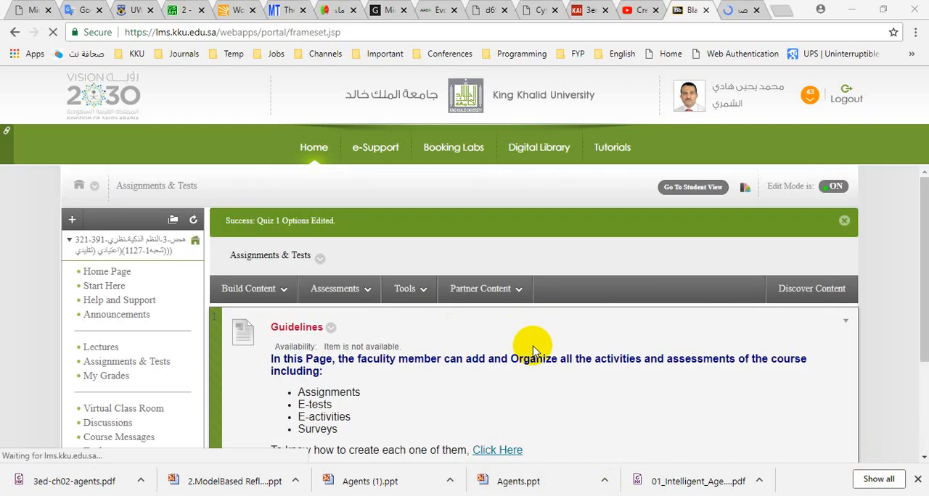
scroll(529, 347, down, 2)
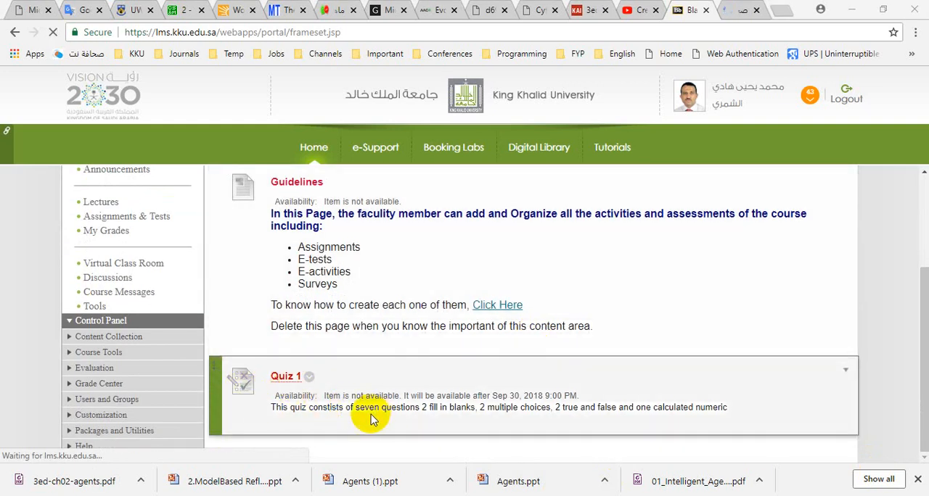